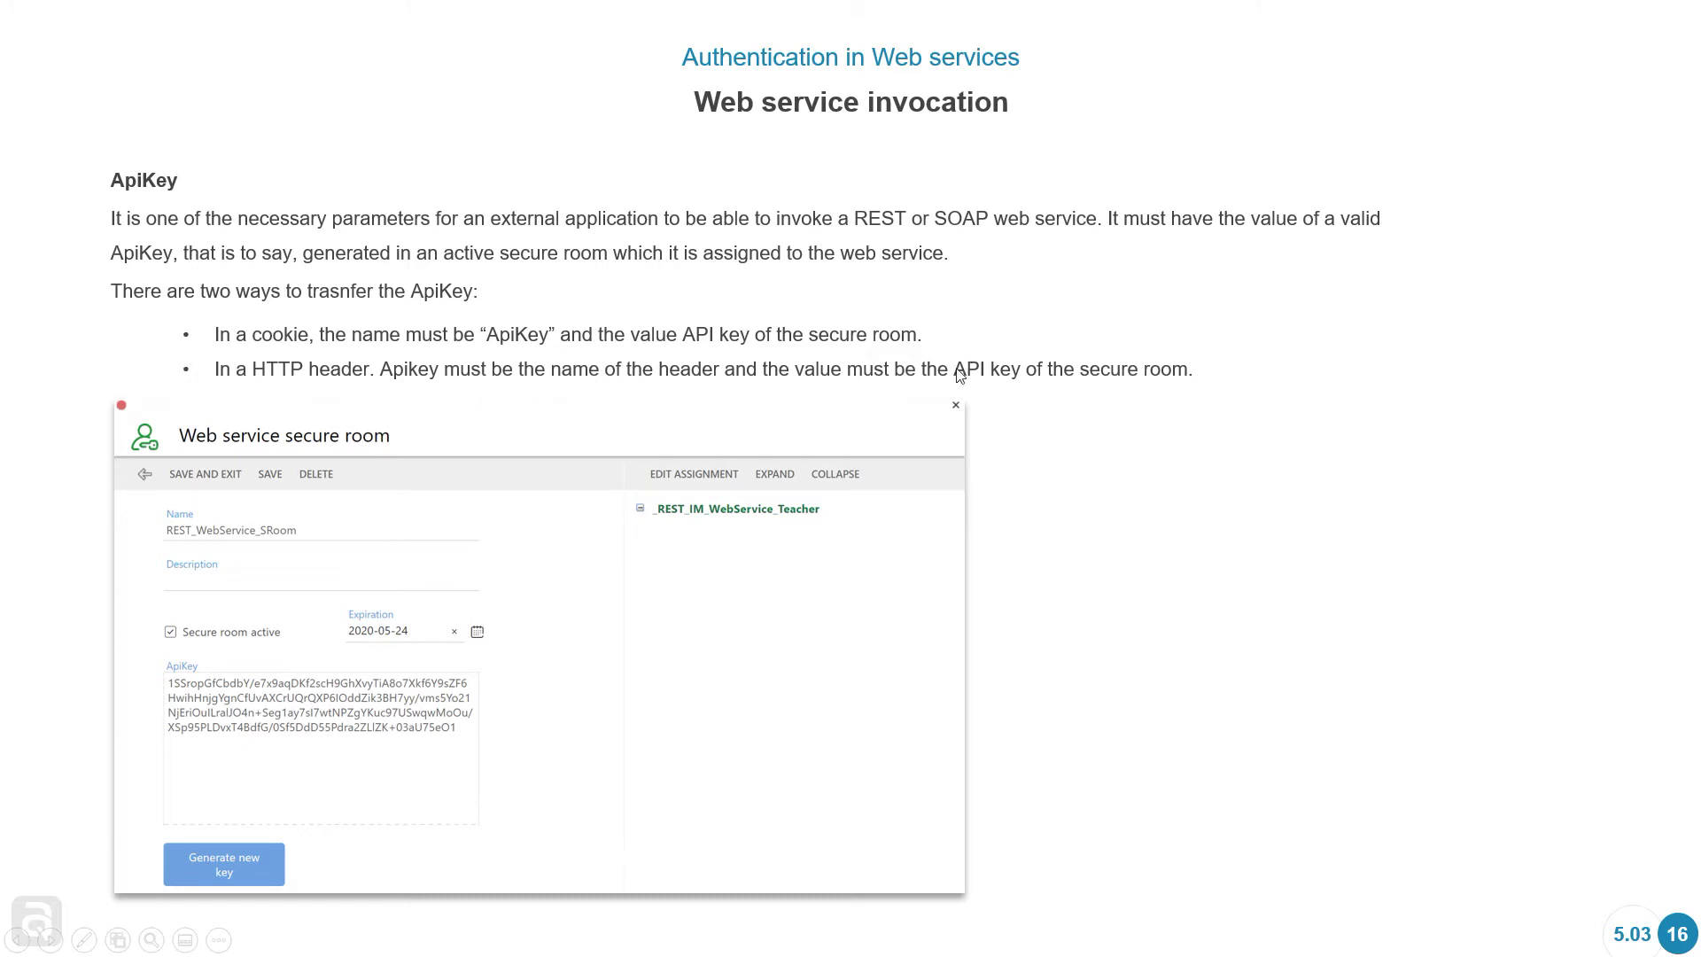
pyautogui.click(1112, 452)
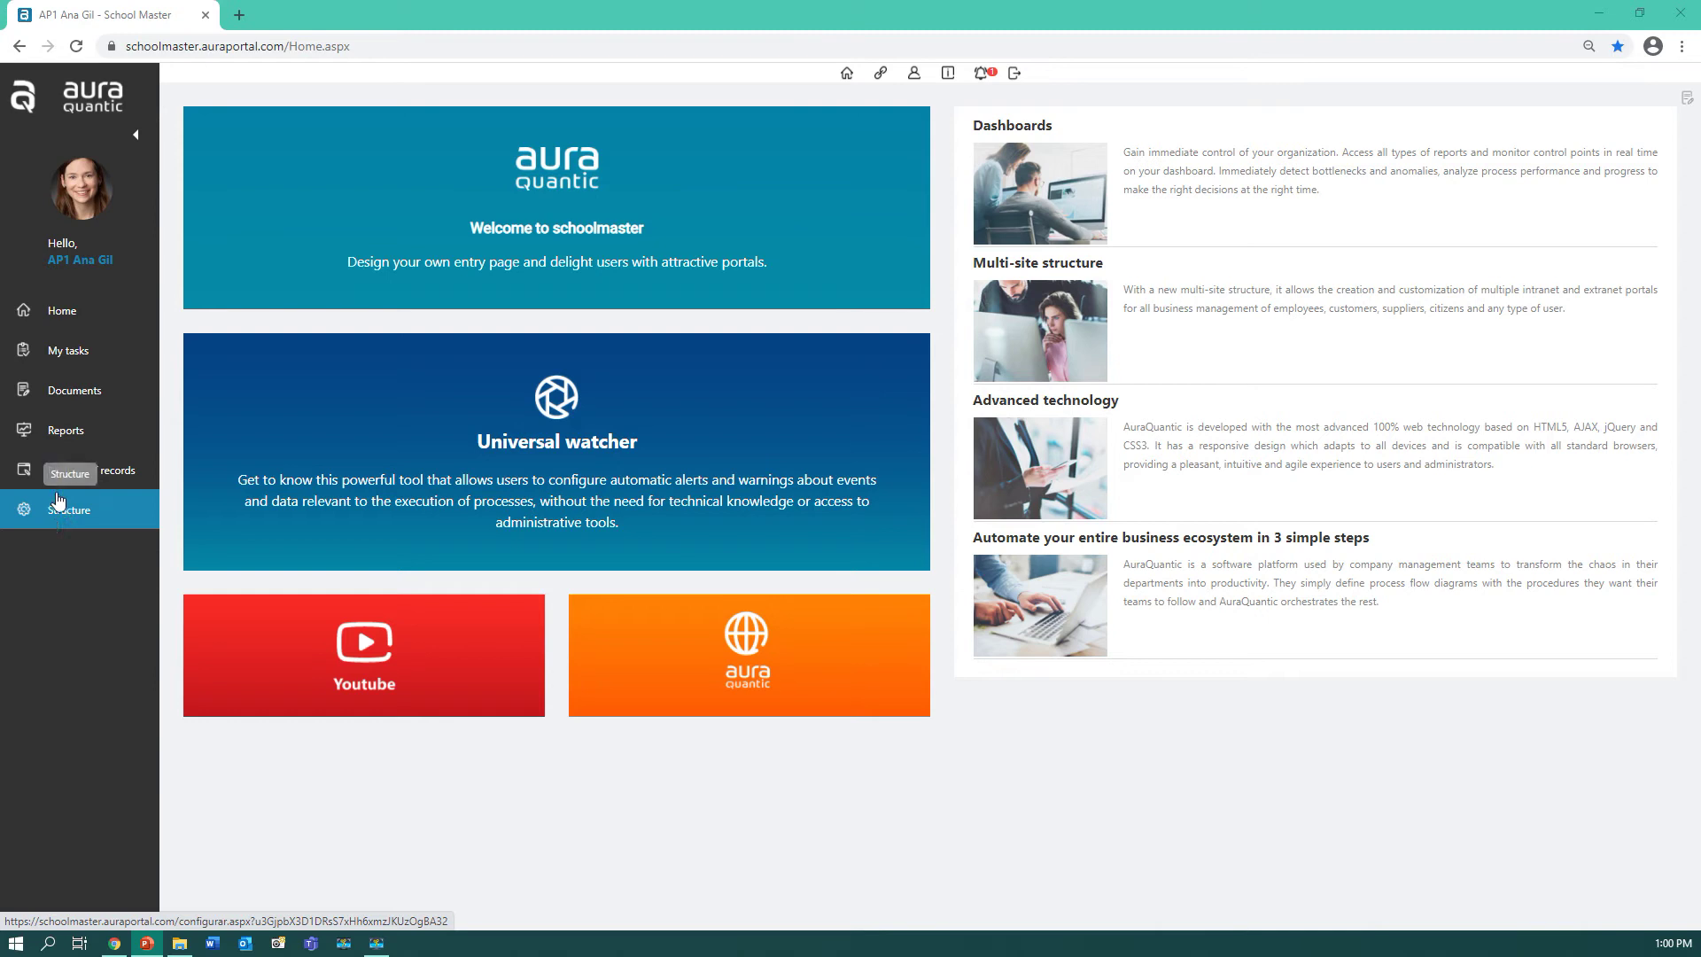
# Open the process classes in the portal's structure settings and filter them by the name Test
pyautogui.click(67, 512)
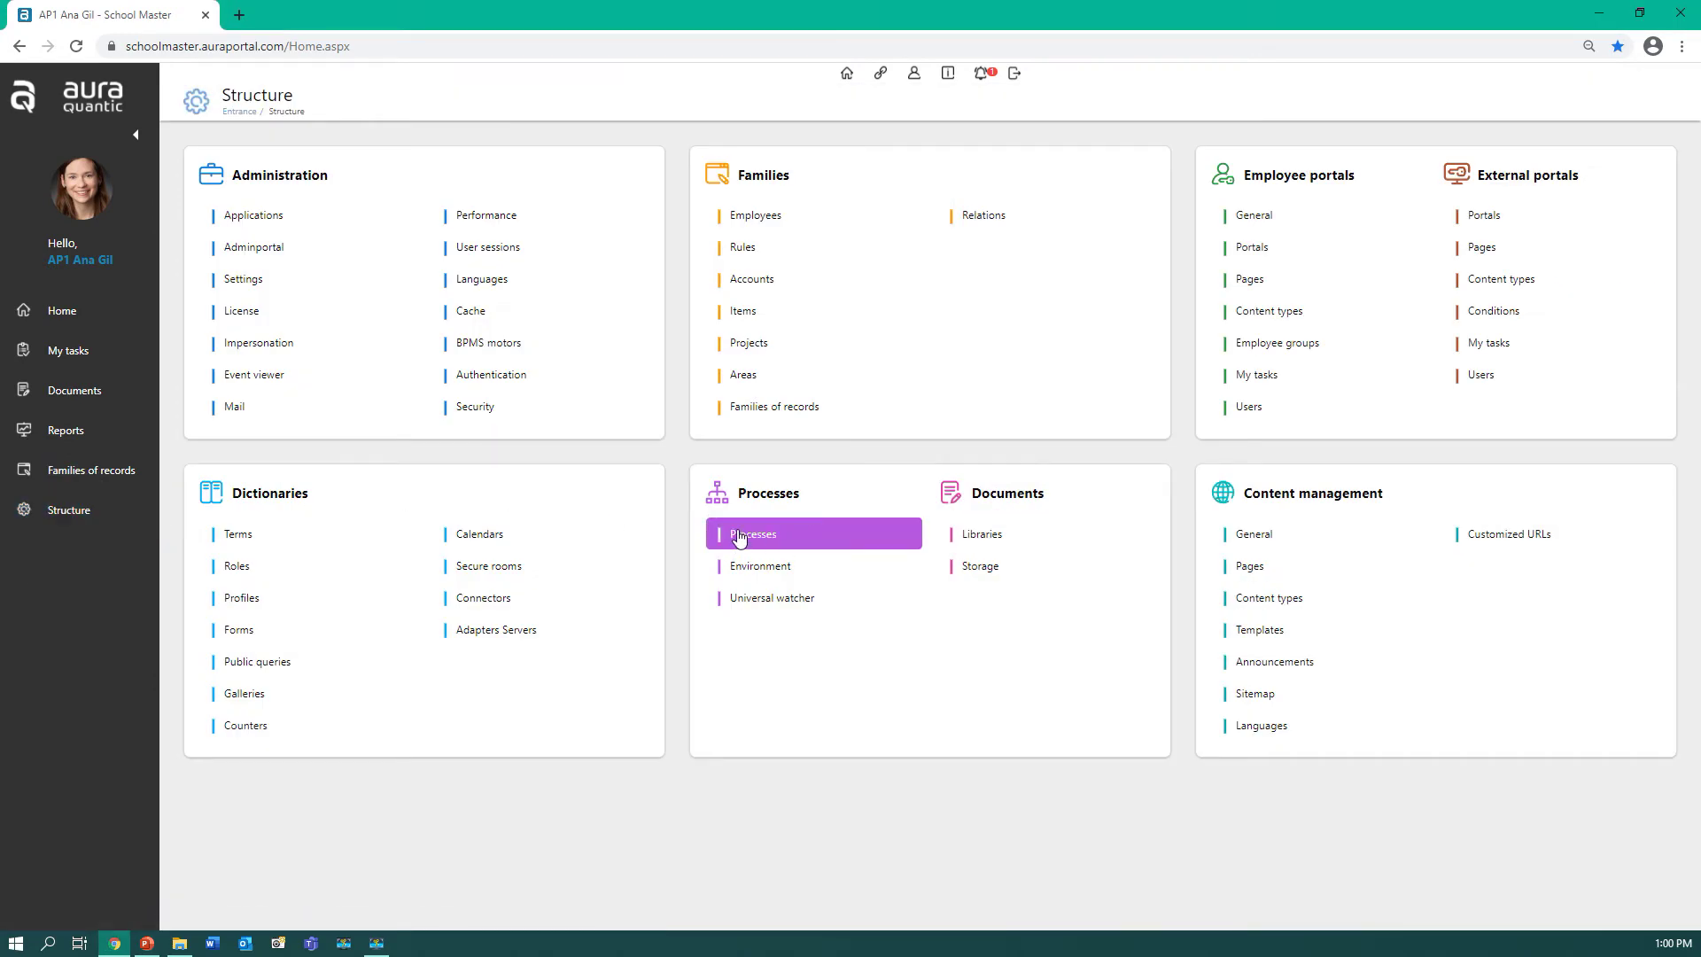
pyautogui.click(743, 536)
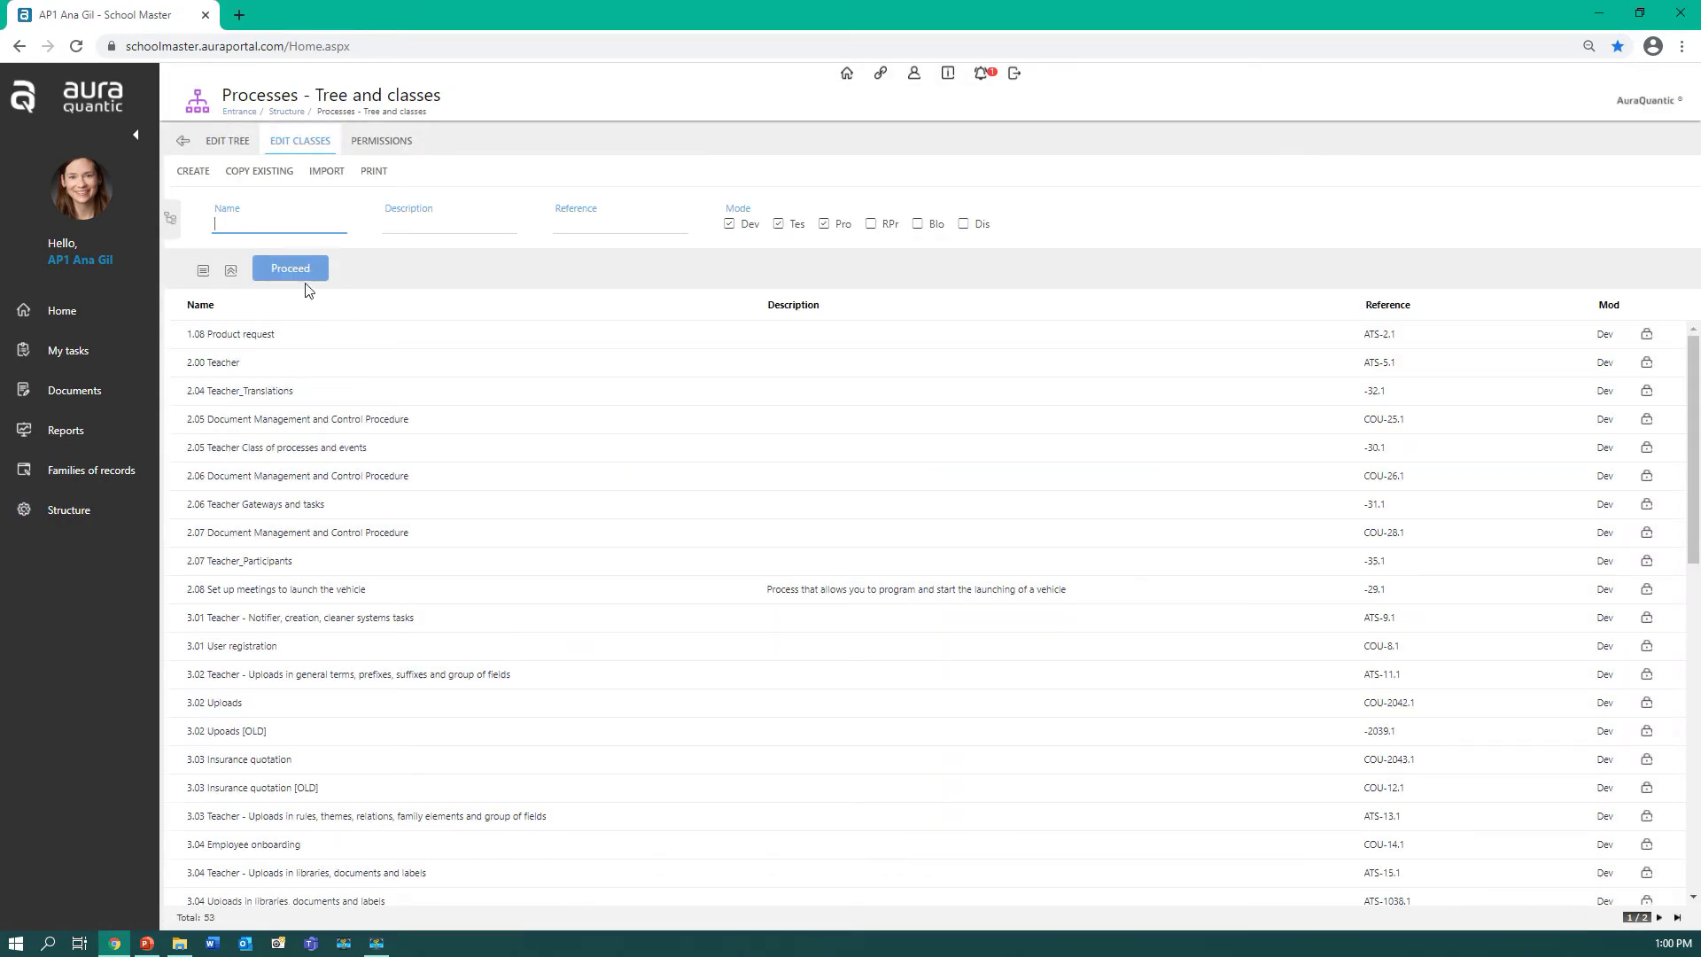
pyautogui.rightClick(237, 228)
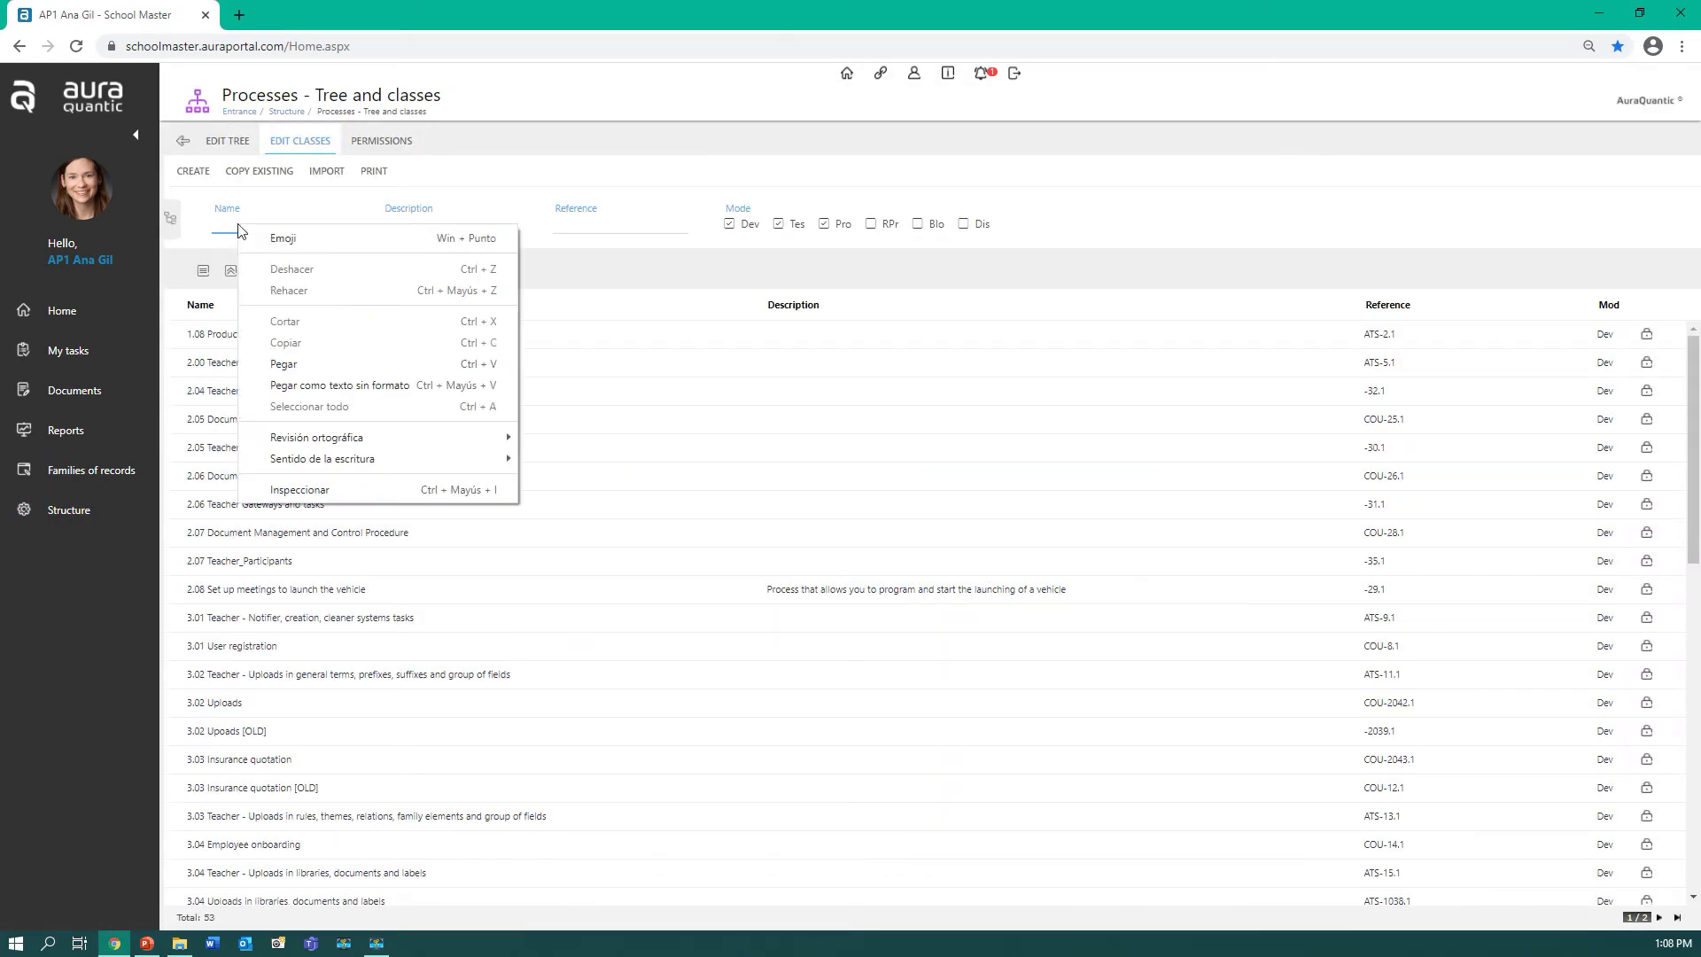
pyautogui.click(283, 364)
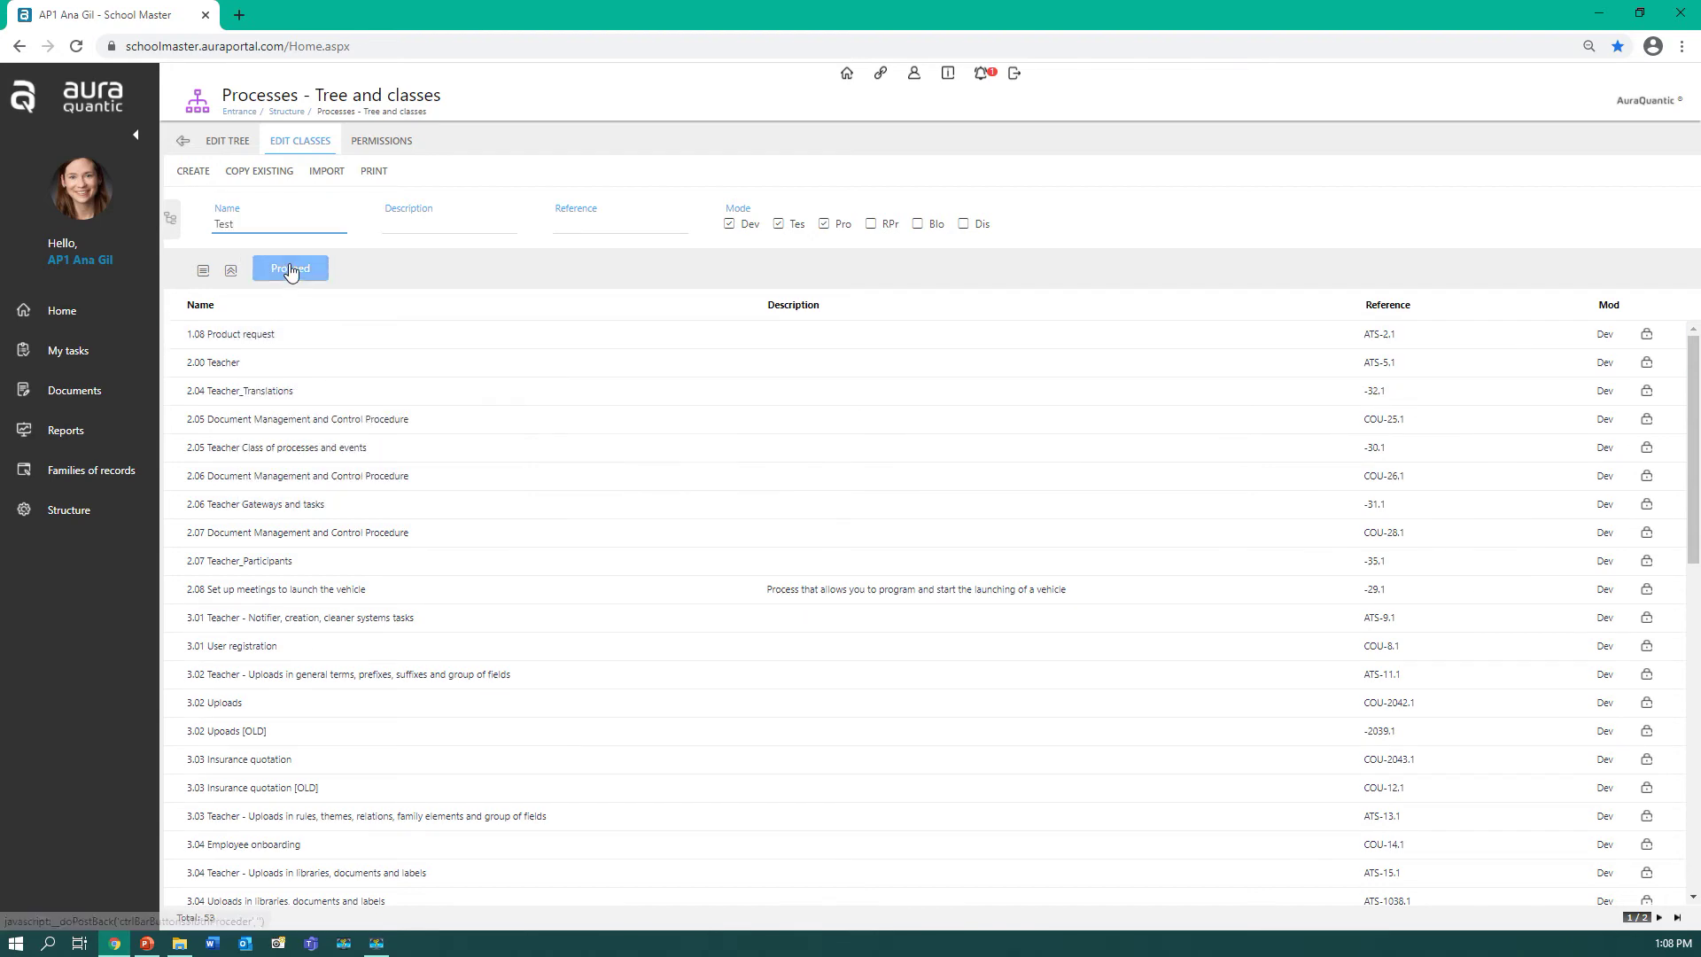
pyautogui.click(290, 268)
# Open the Test process class with its diagram and bring up the settings of its message start event
pyautogui.click(255, 345)
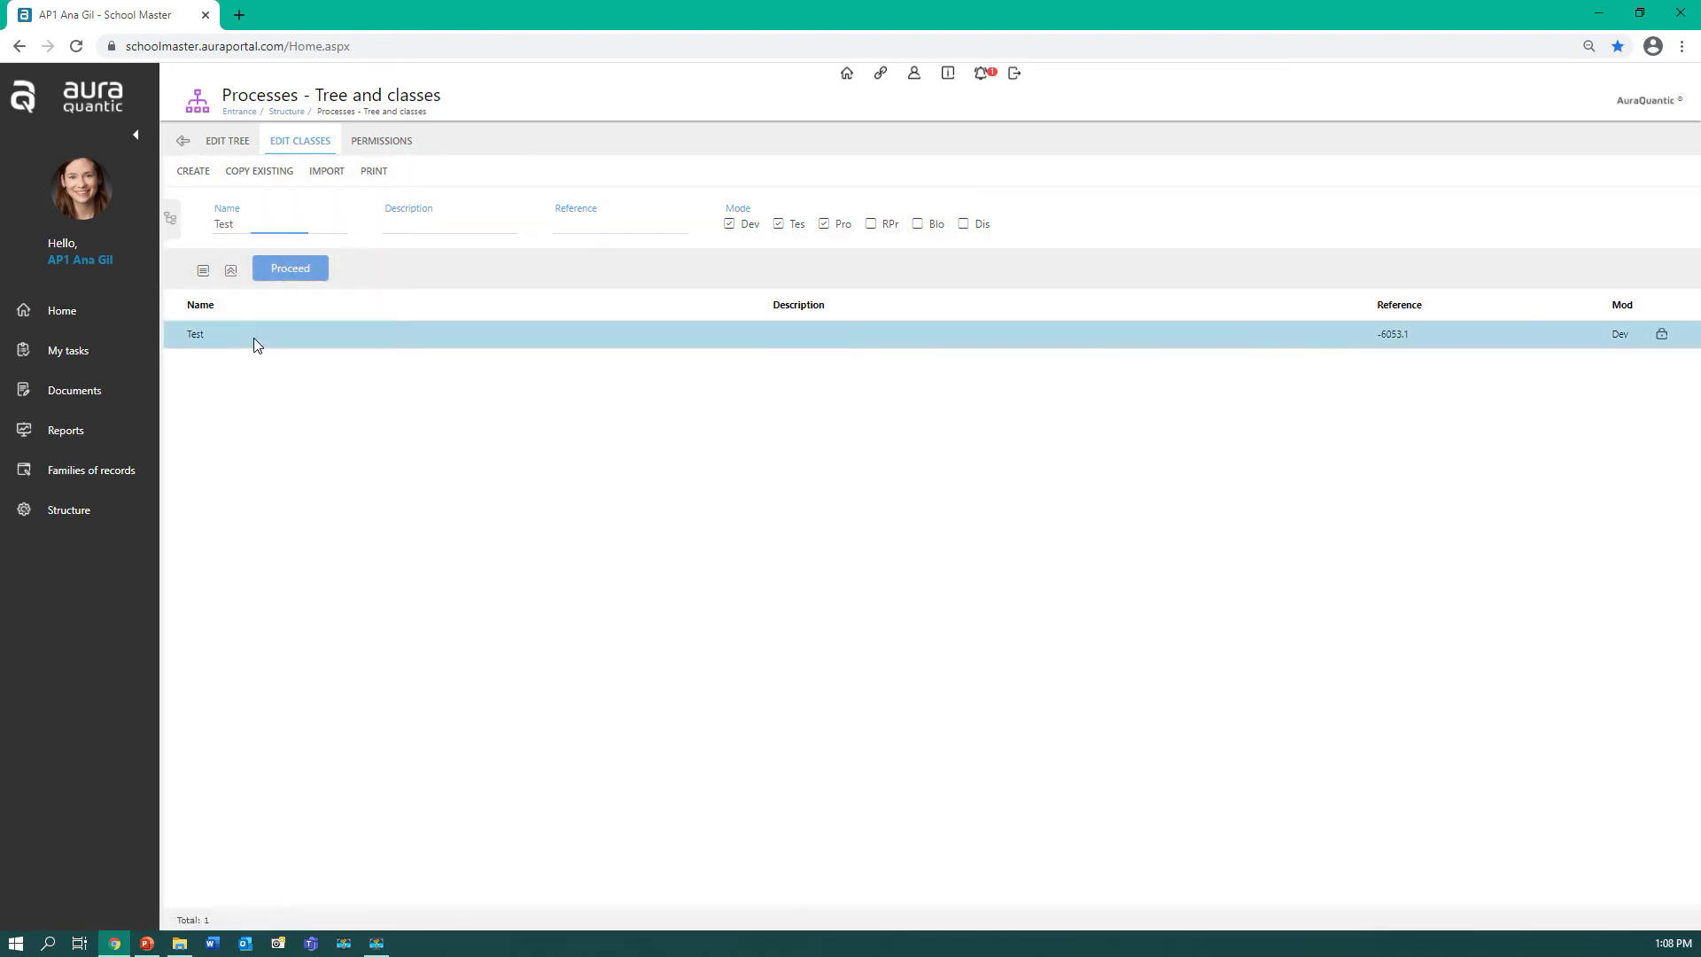
pyautogui.click(1074, 428)
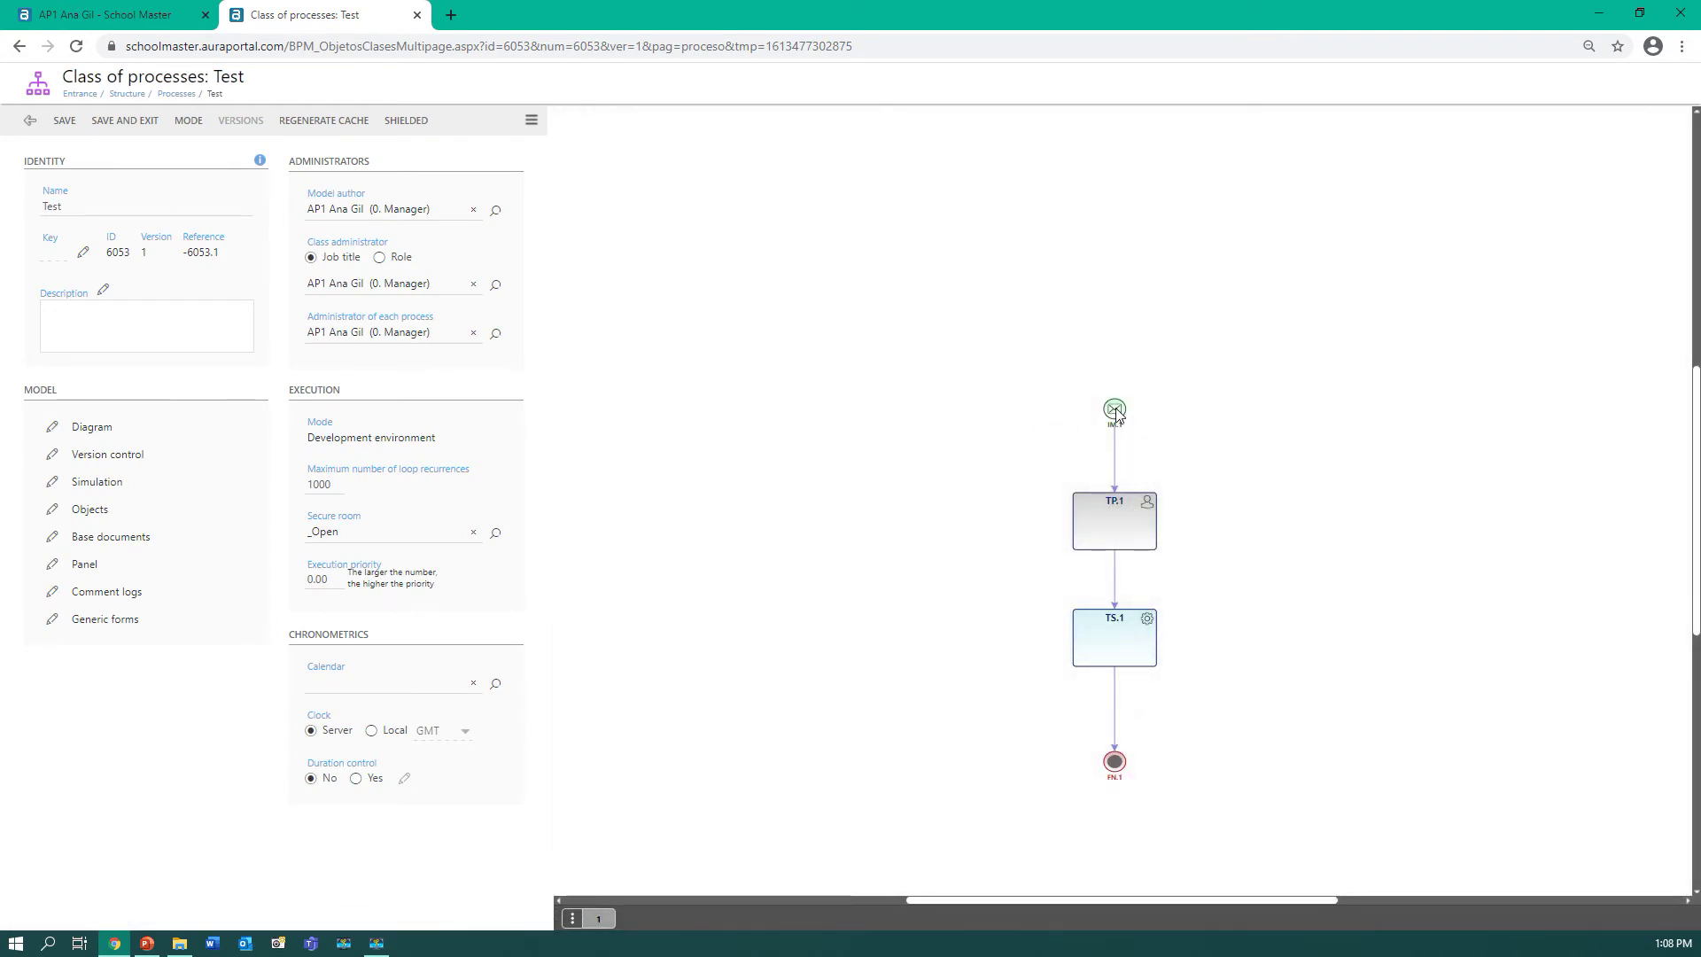
pyautogui.click(1116, 409)
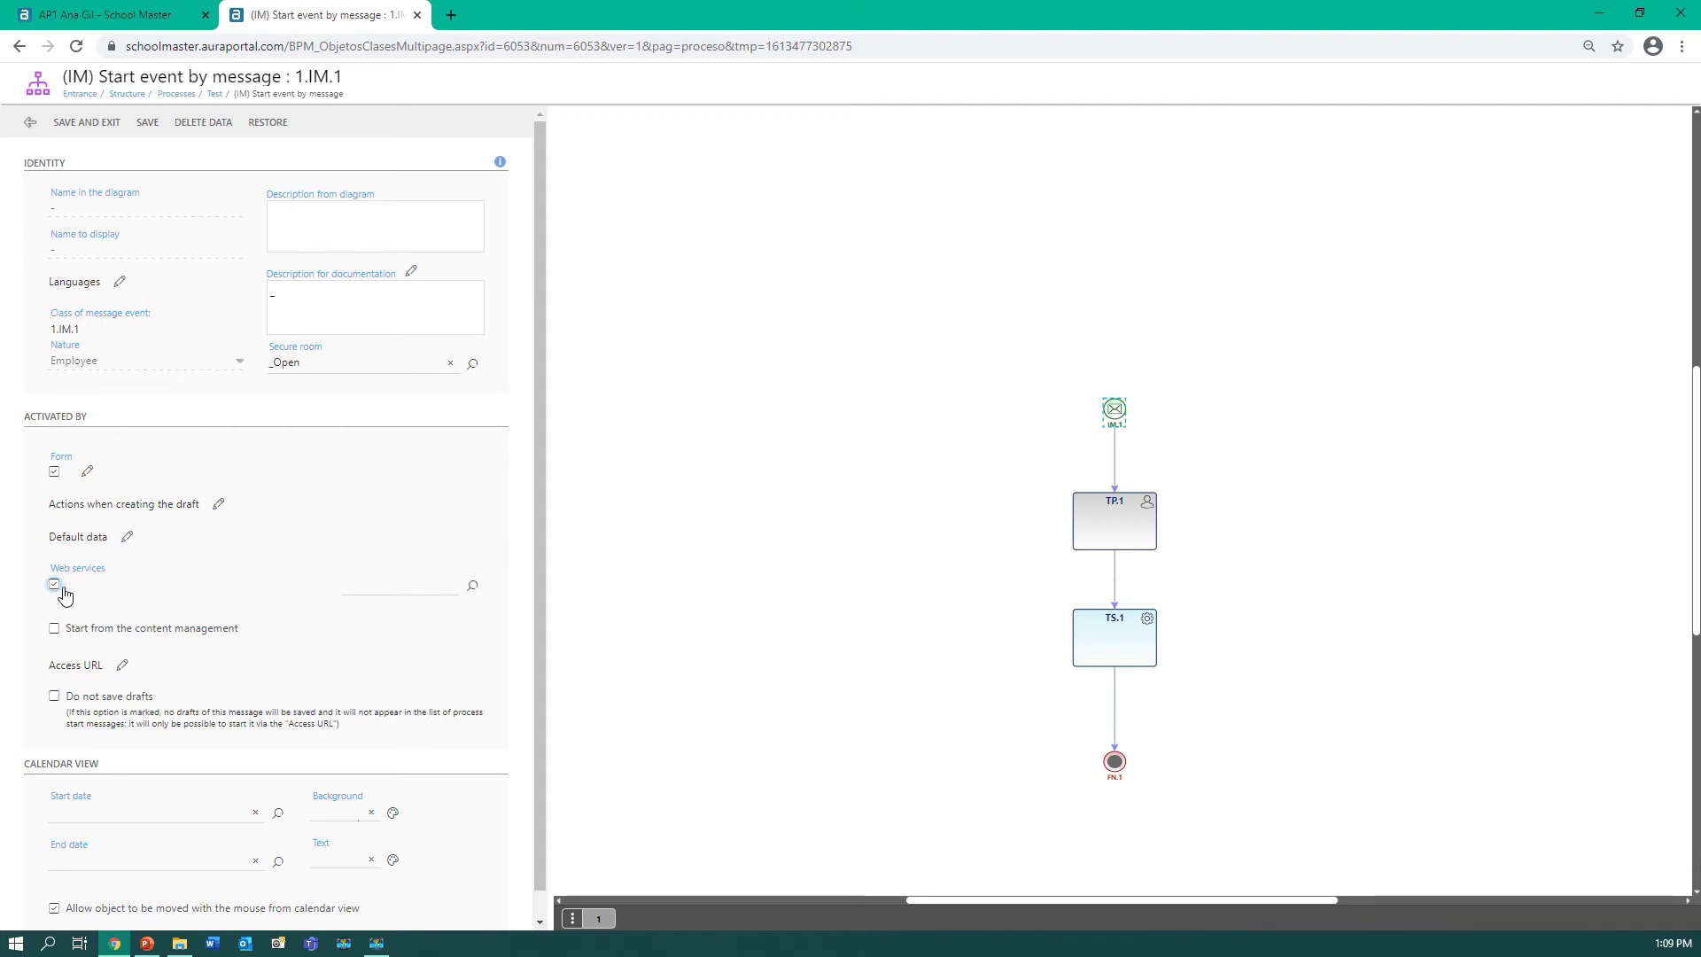
# Activate the start event by web services, defining and saving a SOAP and REST web service named Test
pyautogui.click(470, 595)
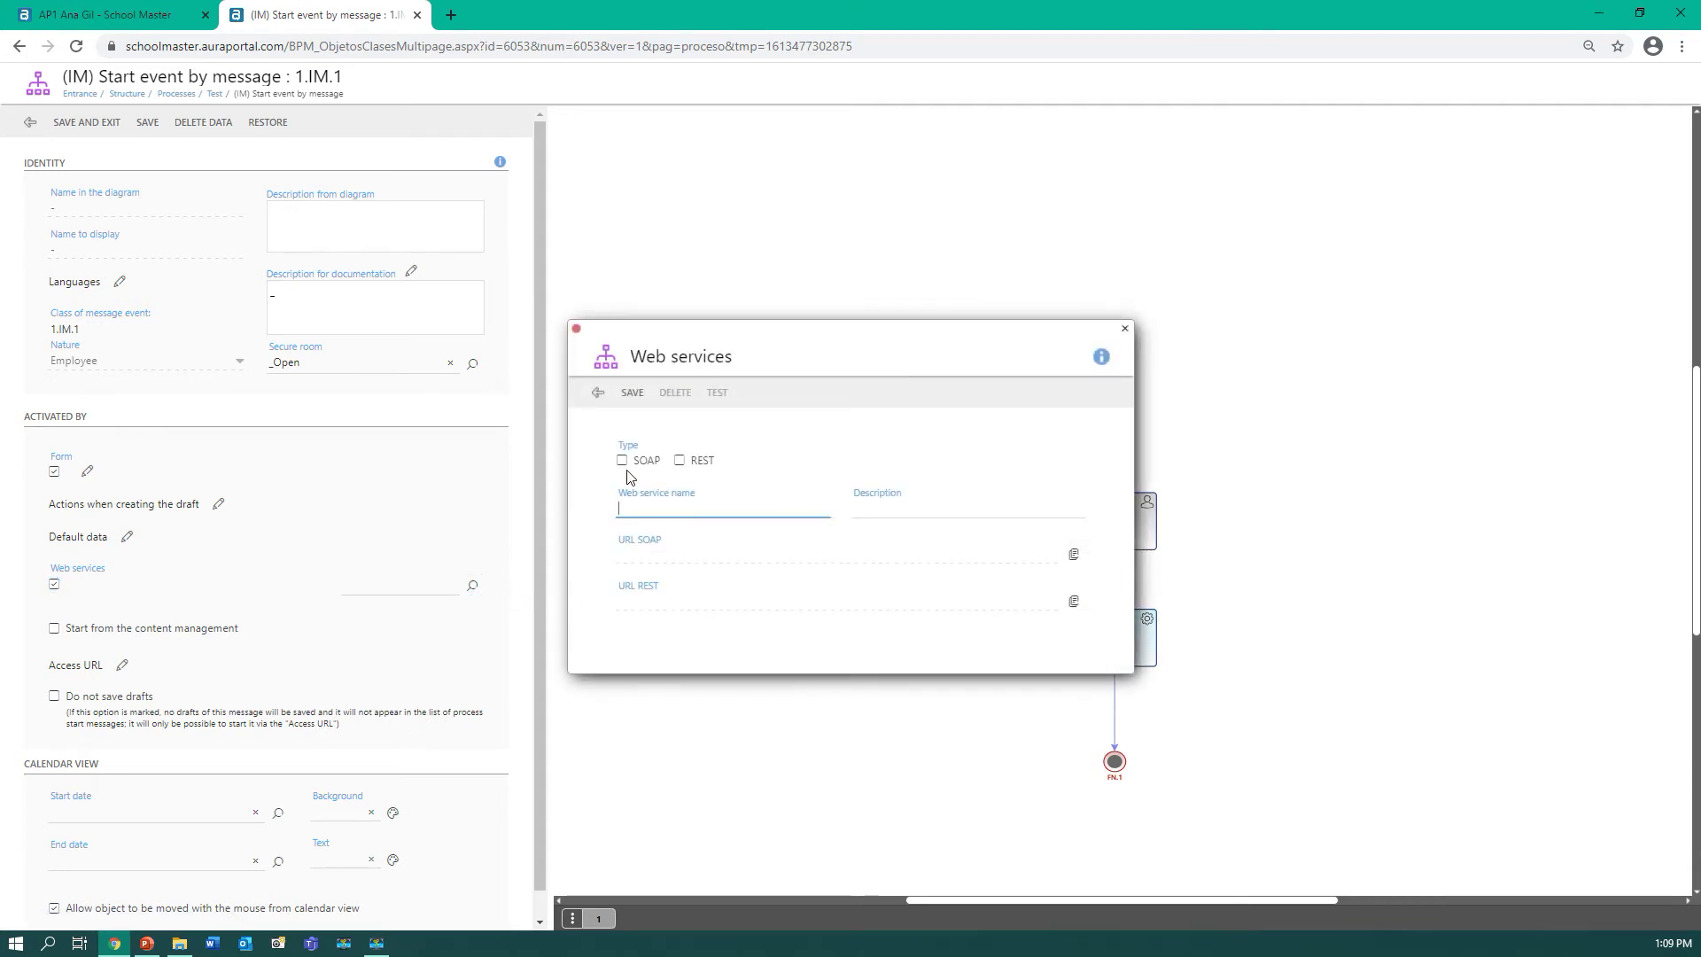
pyautogui.click(622, 462)
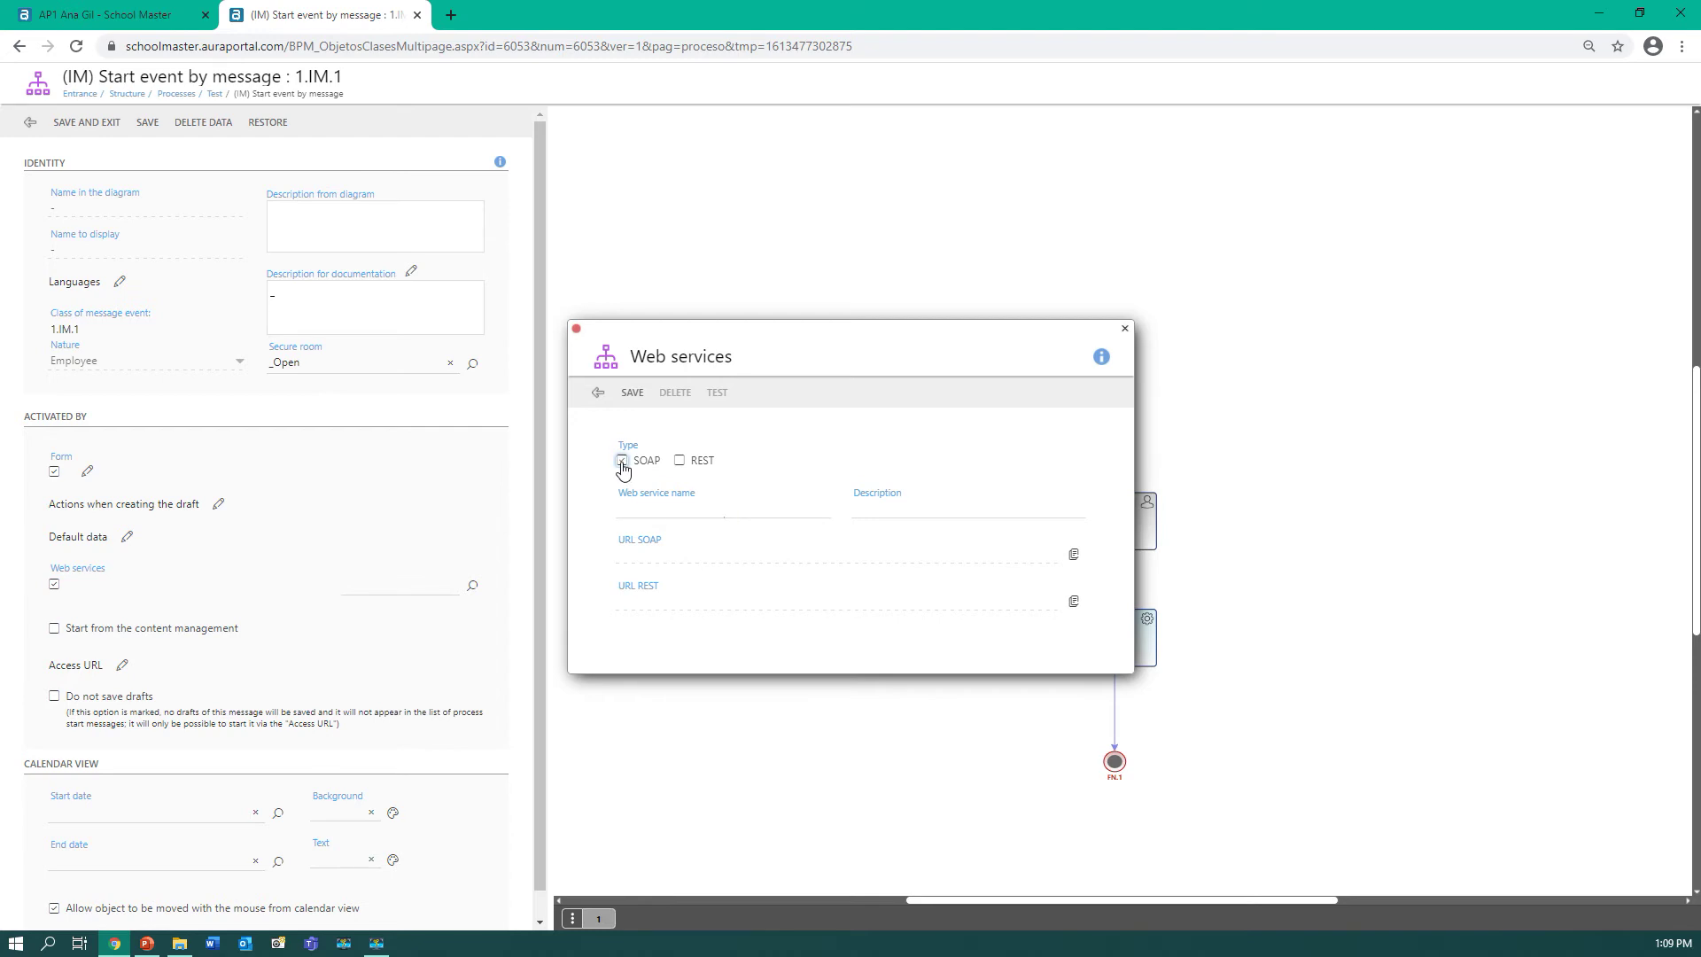
pyautogui.click(680, 462)
pyautogui.click(640, 508)
pyautogui.rightClick(639, 507)
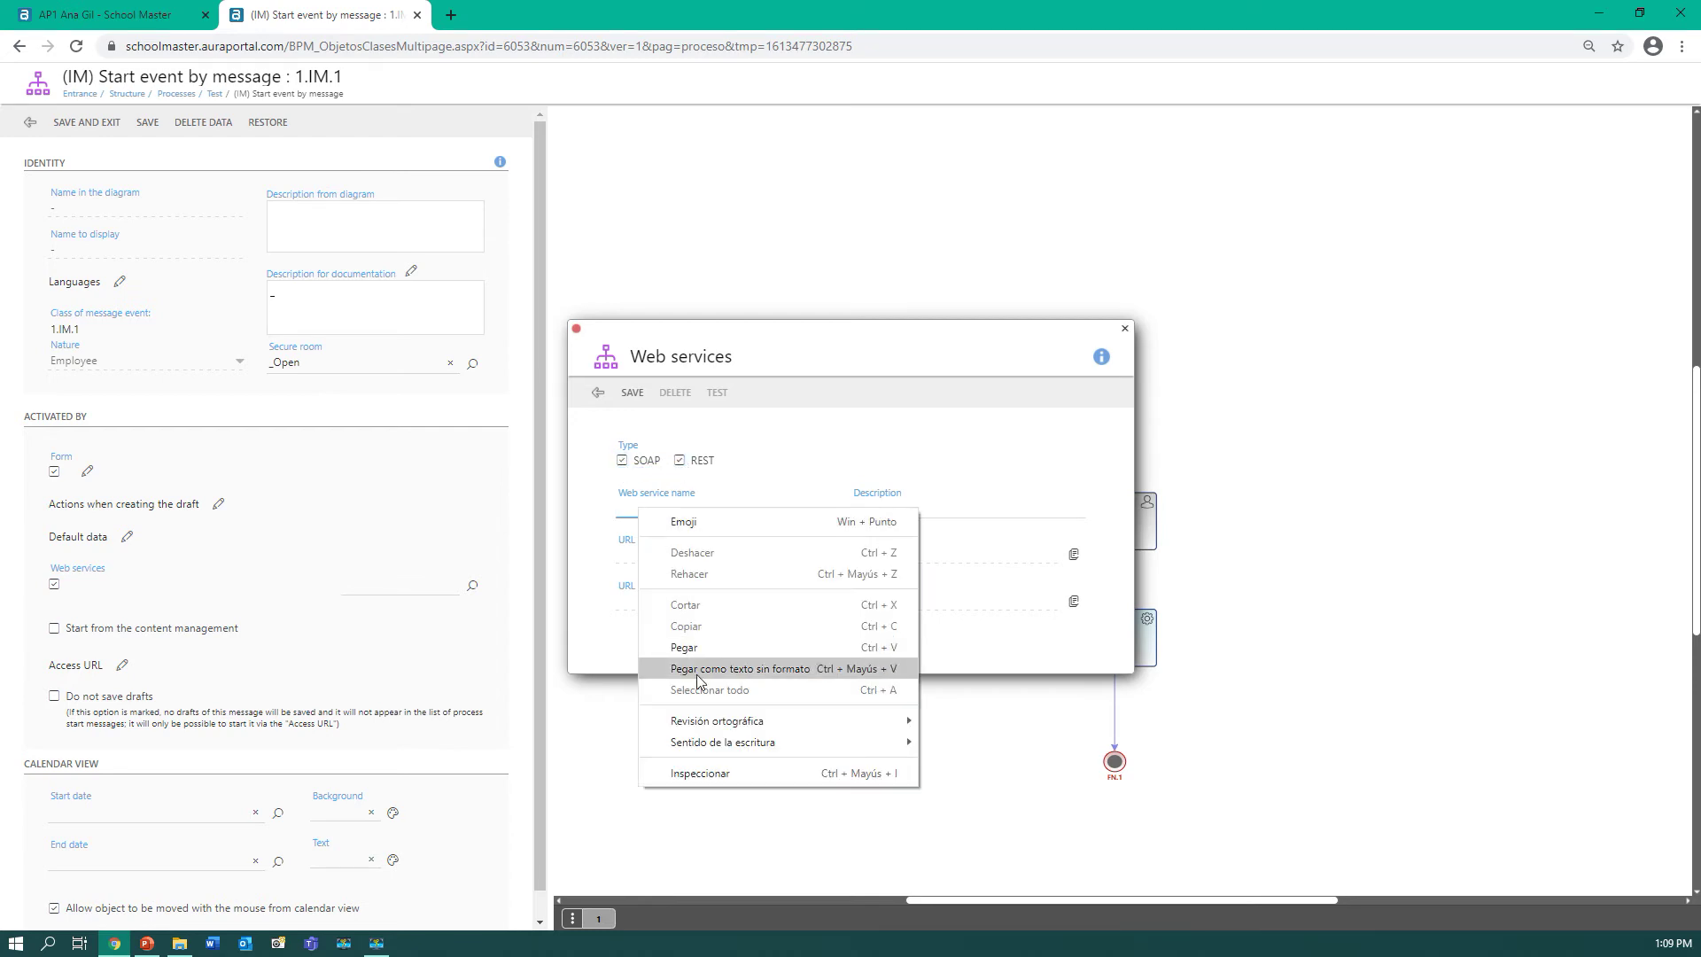
pyautogui.click(689, 645)
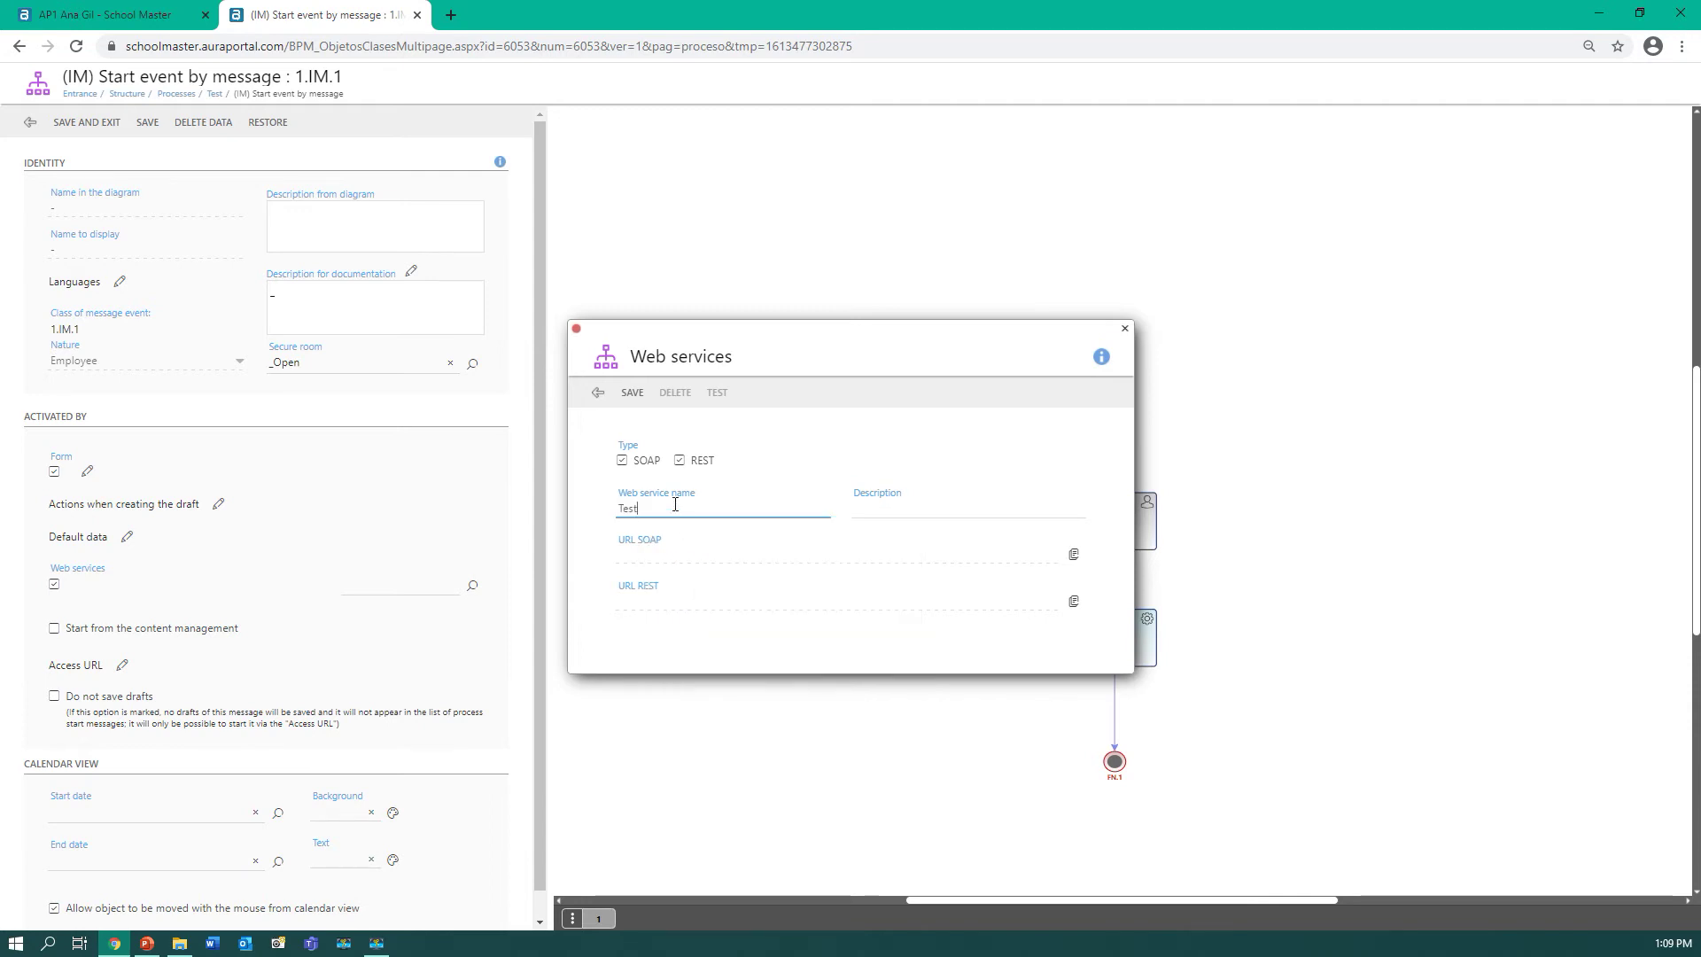
pyautogui.click(631, 393)
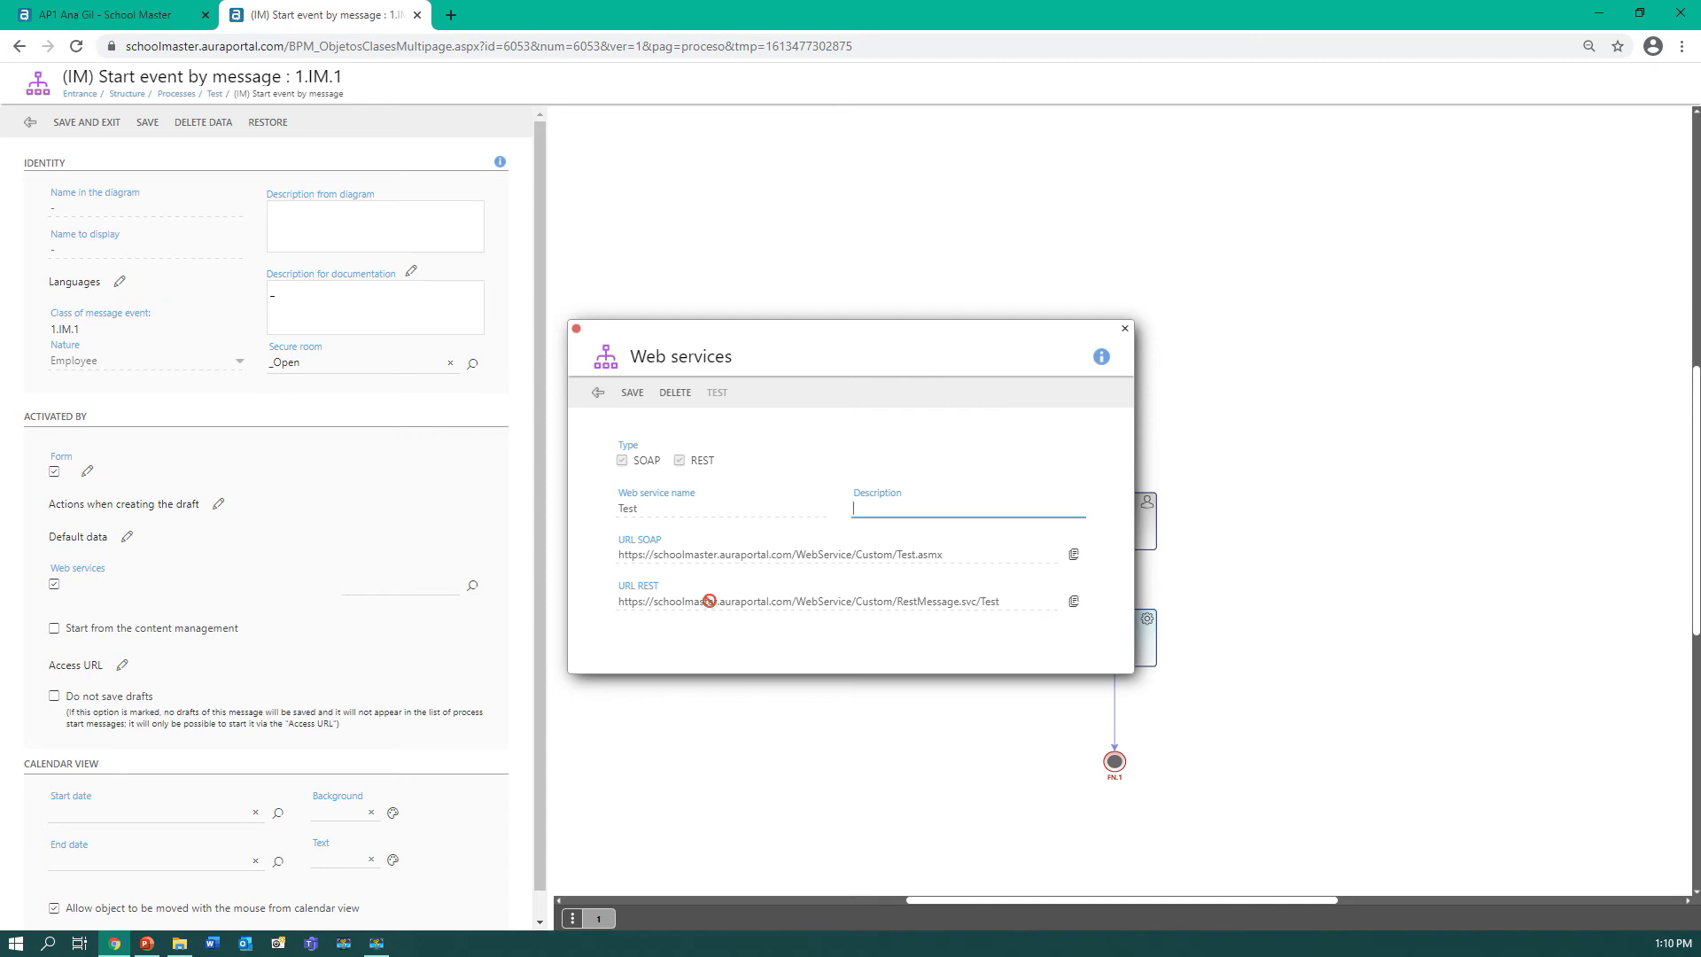
pyautogui.click(631, 398)
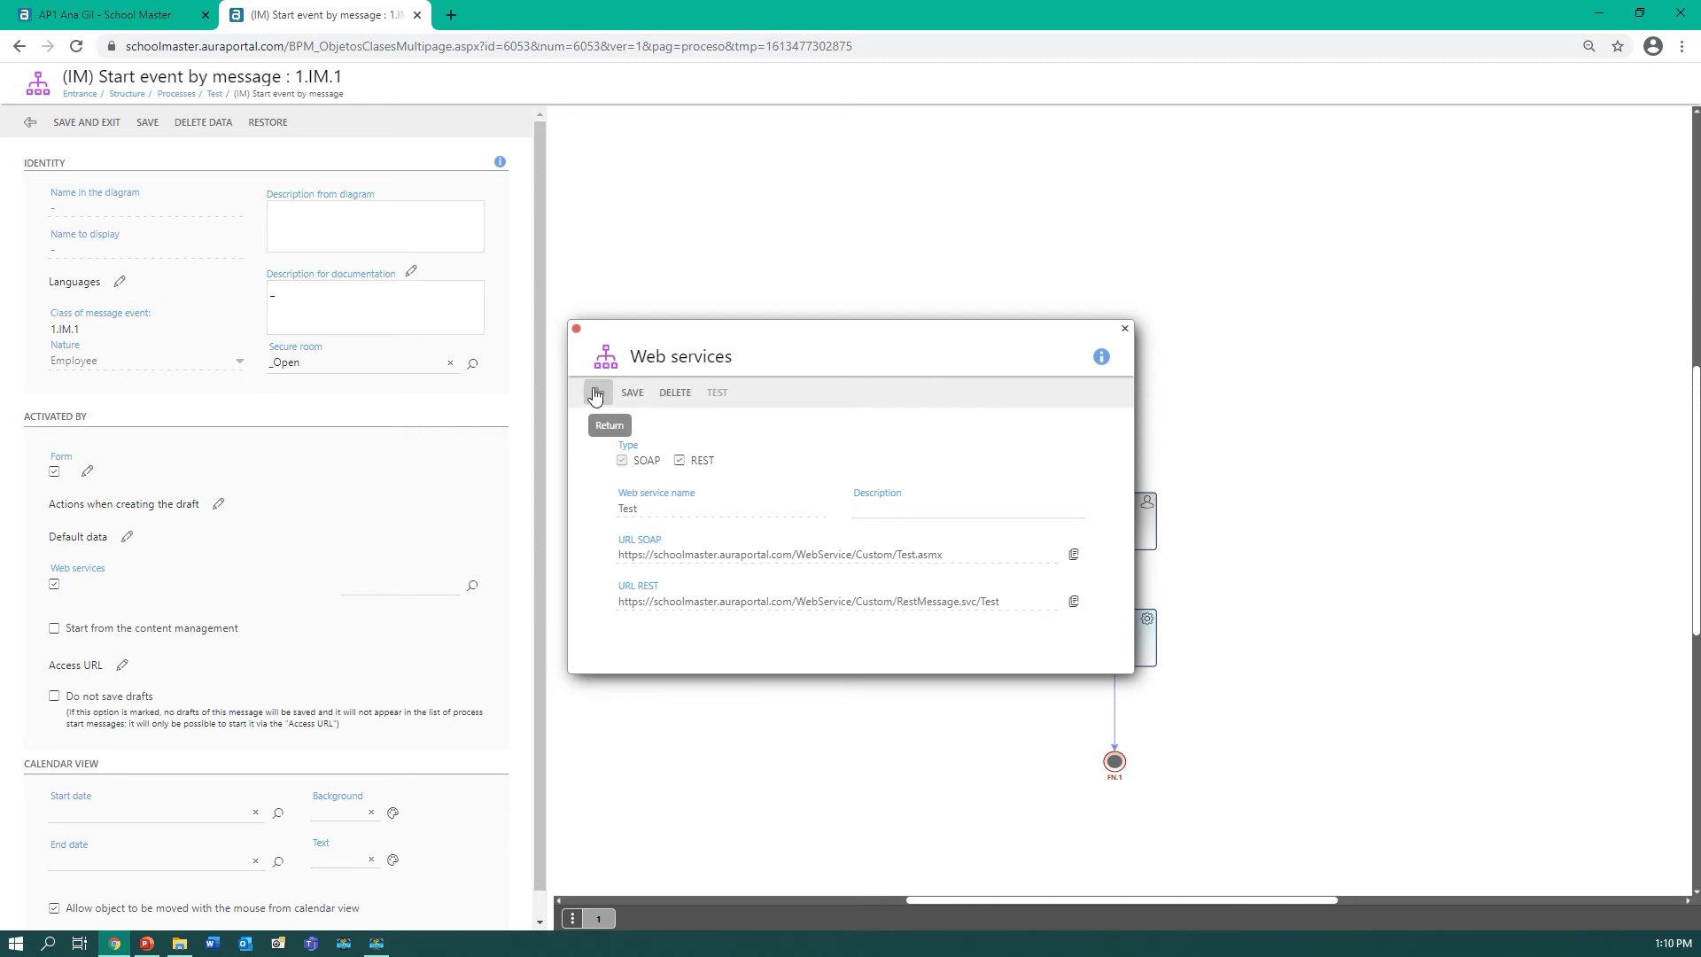
# Save and exit both the message start event and the Test process class
pyautogui.click(93, 127)
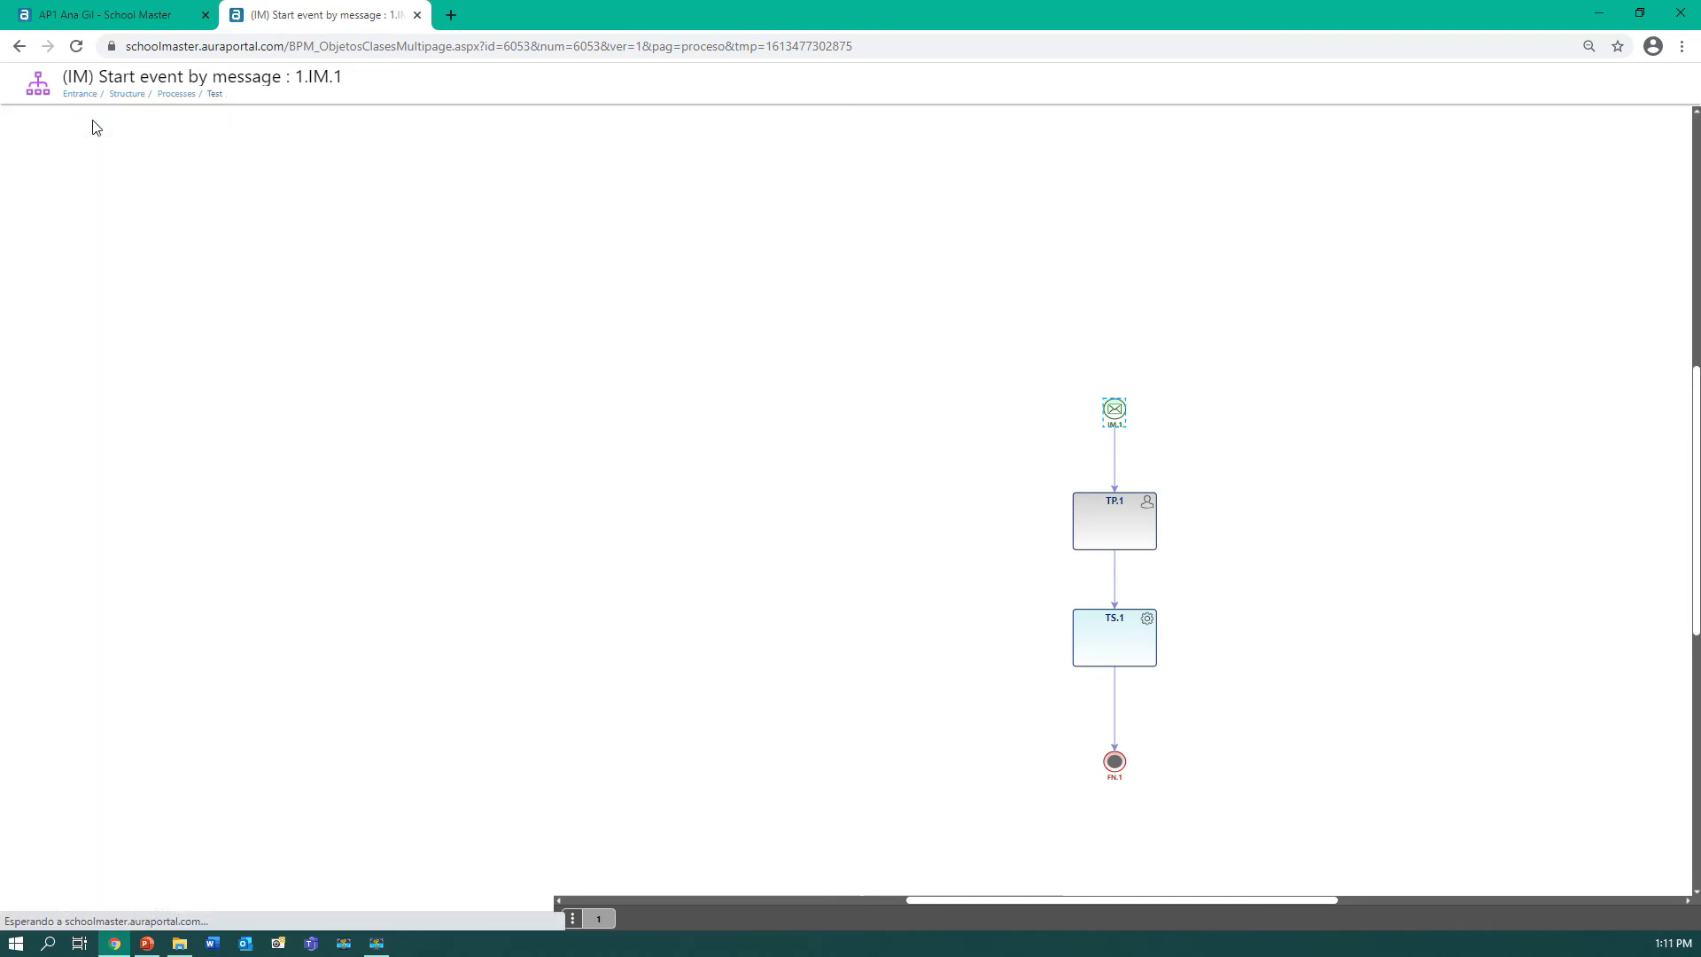
pyautogui.click(35, 123)
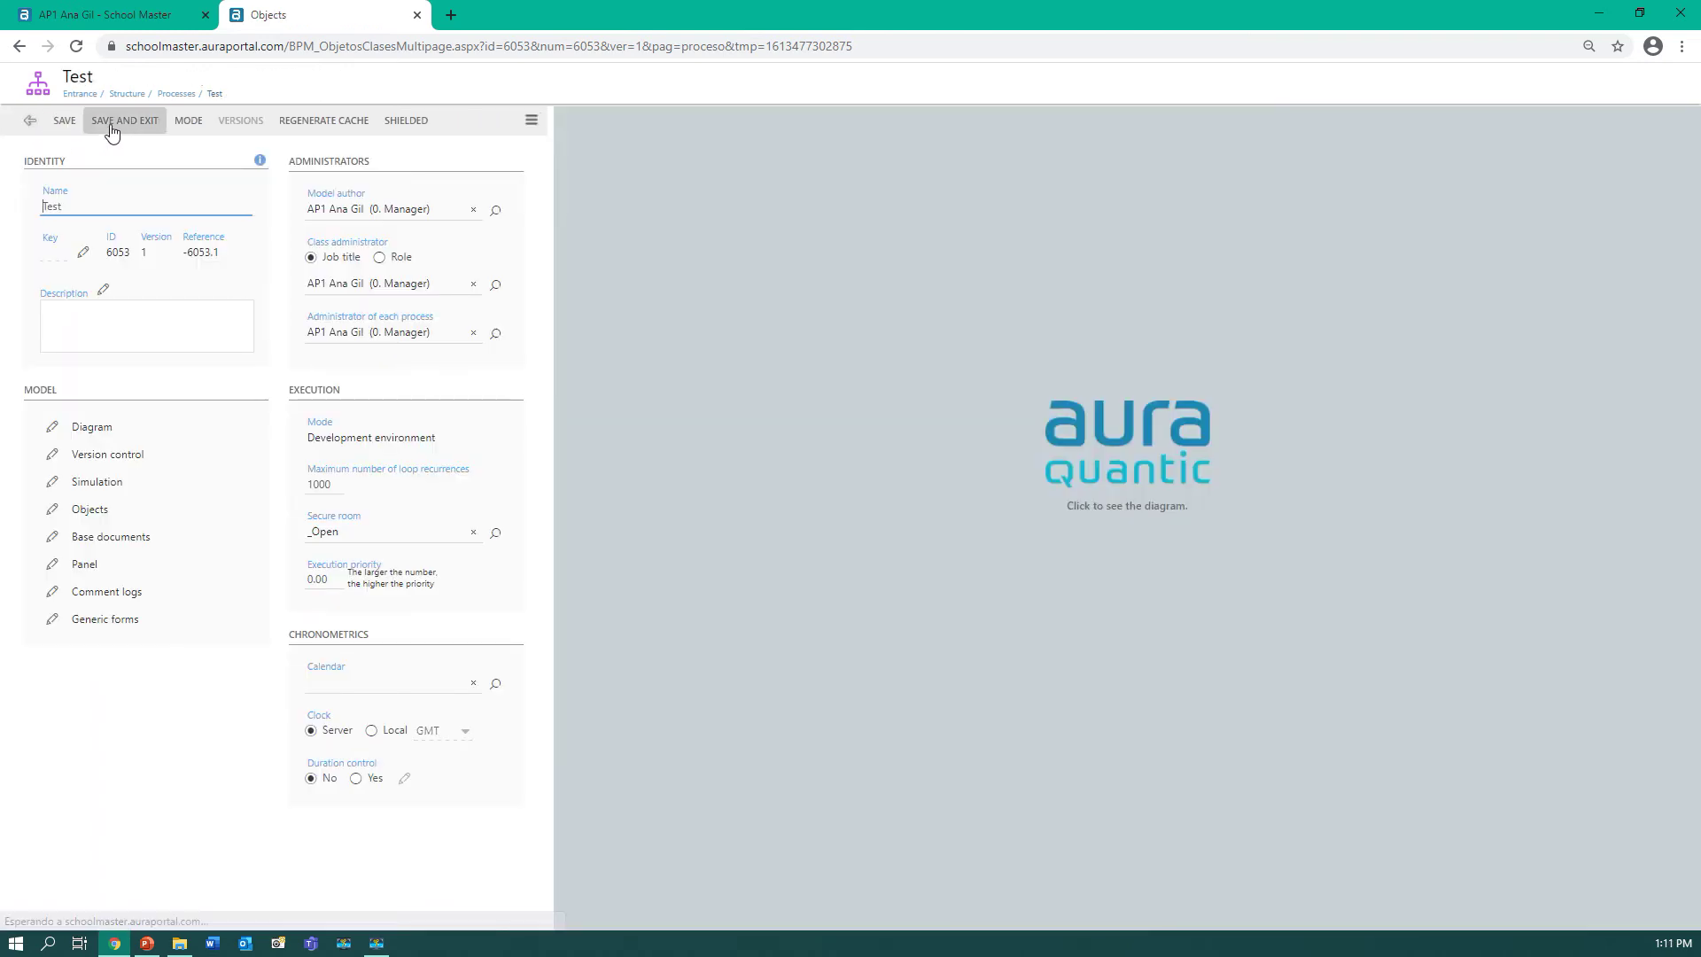
pyautogui.click(120, 124)
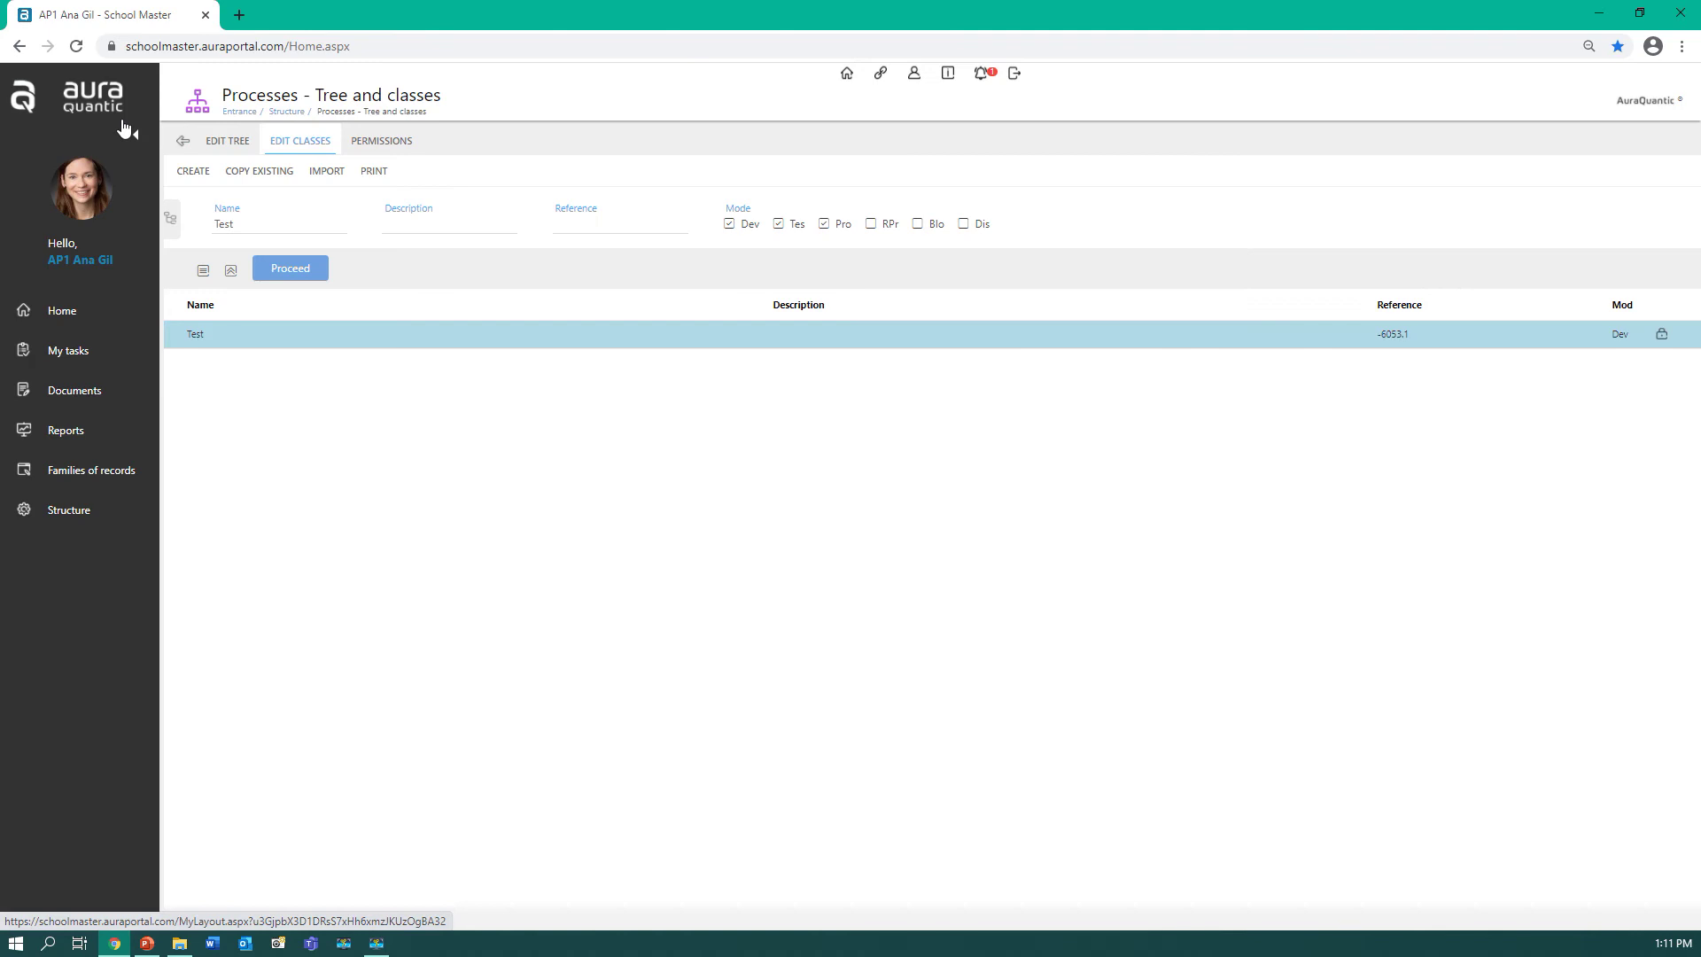
# Create an active web service secure room named Test and generate its ApiKey
pyautogui.click(70, 519)
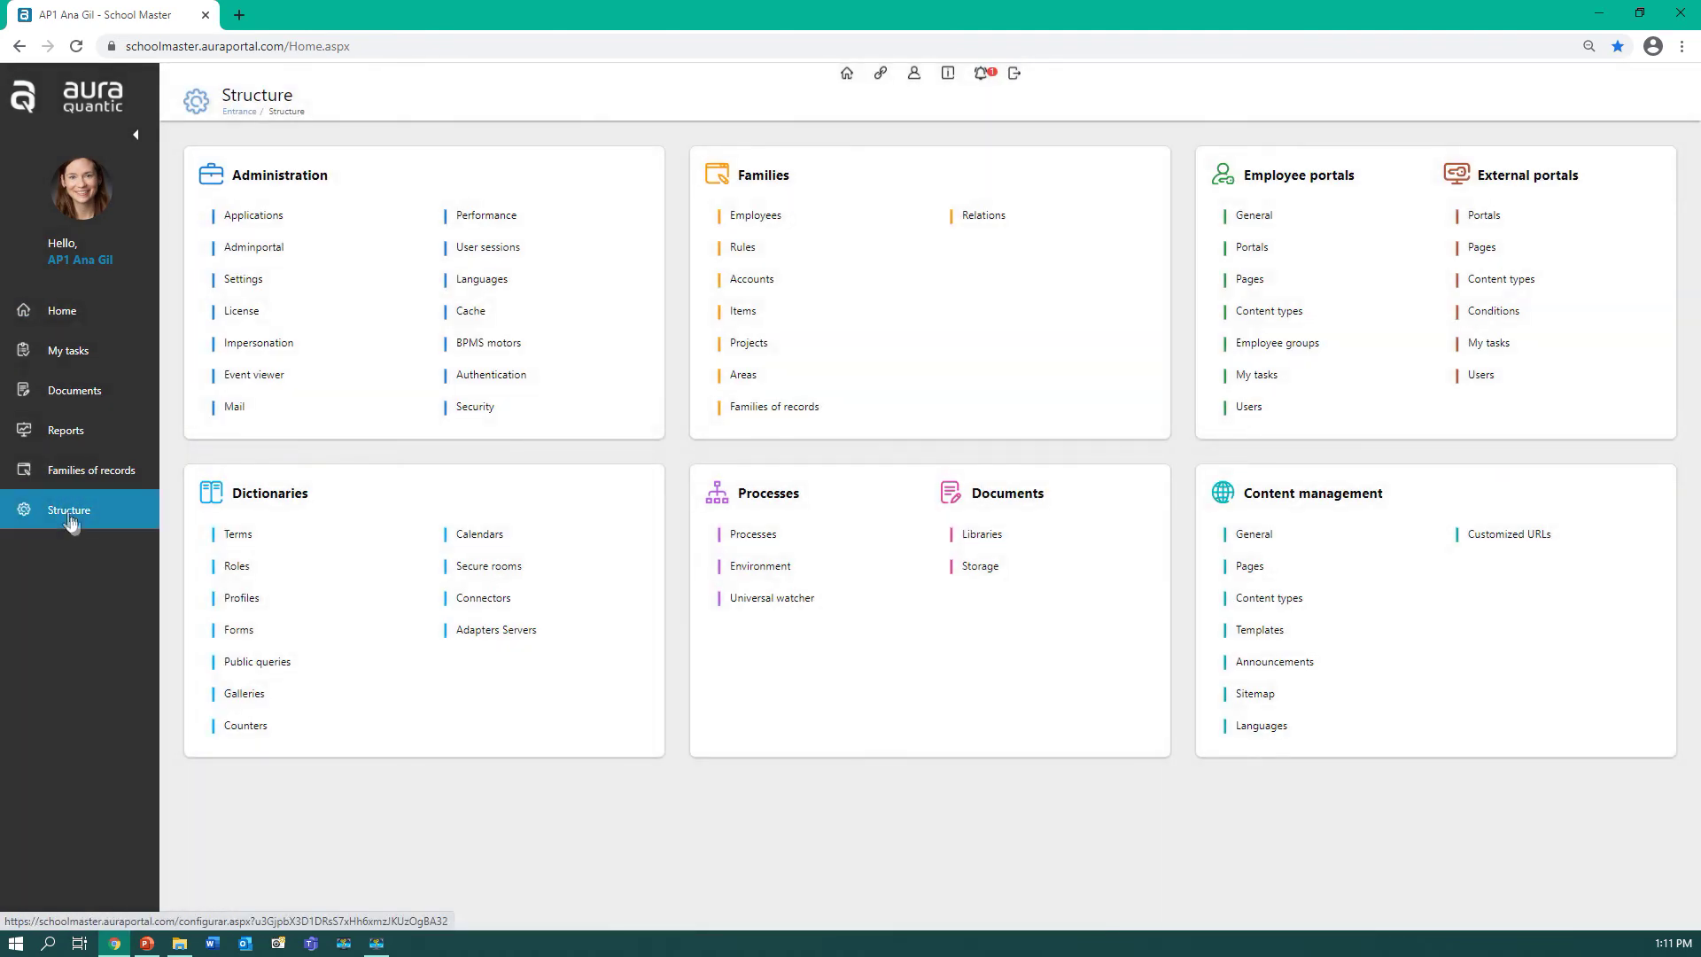
pyautogui.click(479, 572)
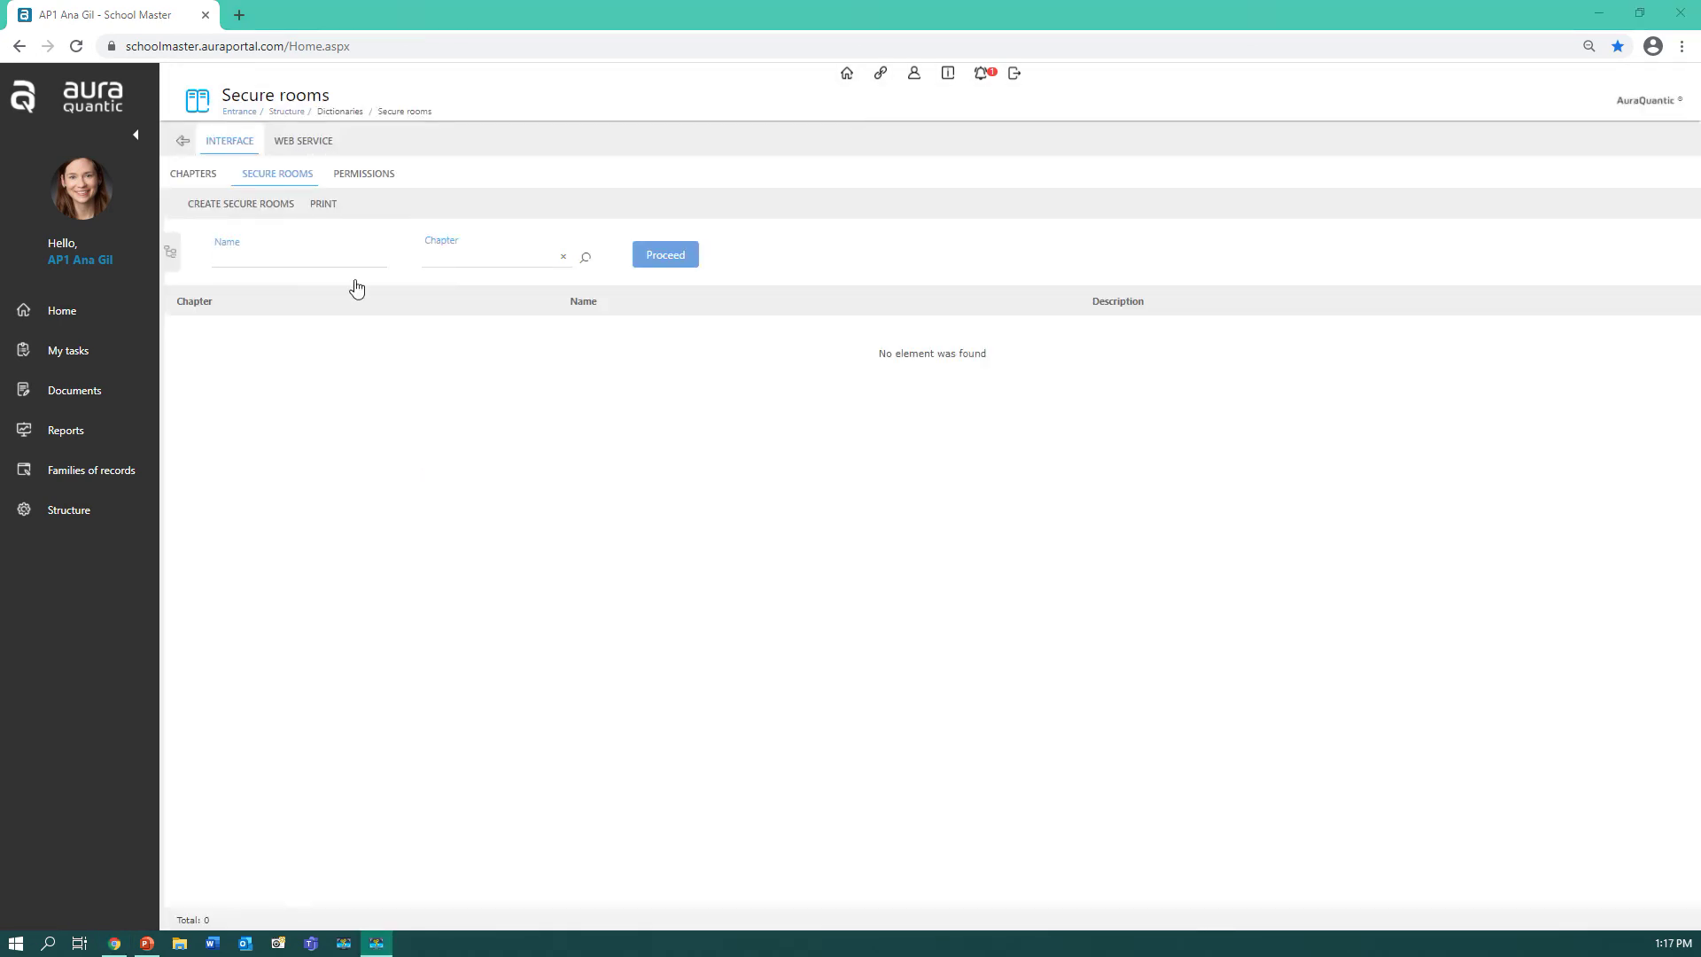
pyautogui.click(314, 146)
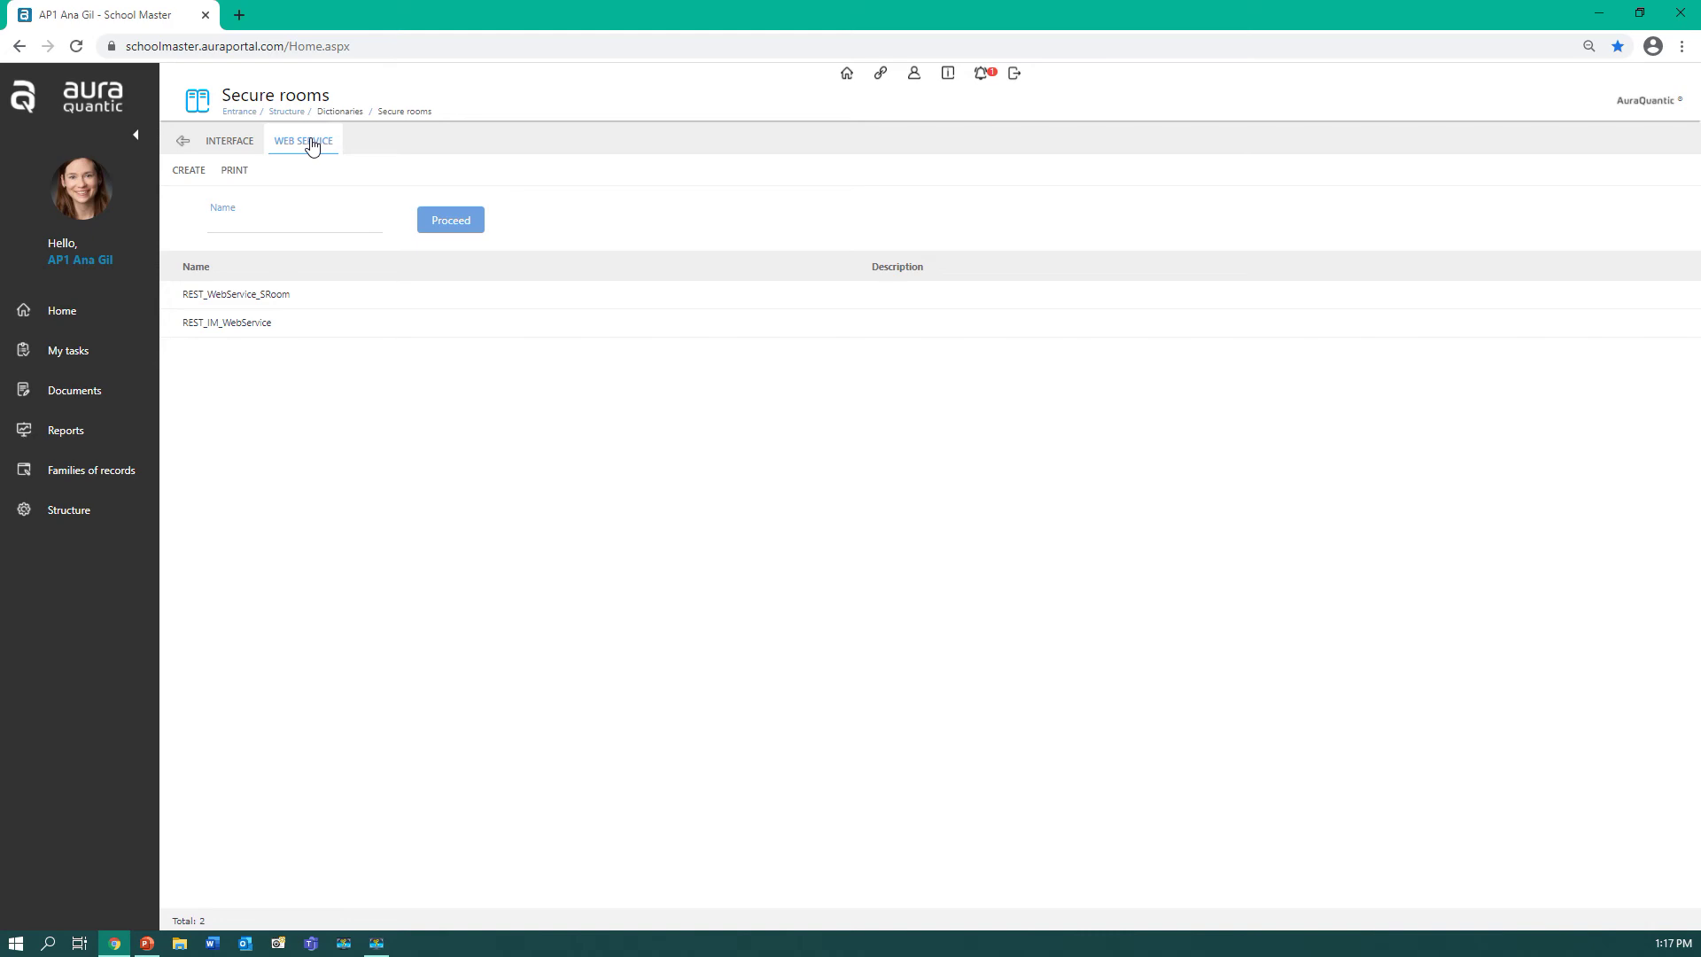
pyautogui.click(185, 173)
pyautogui.click(536, 285)
pyautogui.rightClick(526, 292)
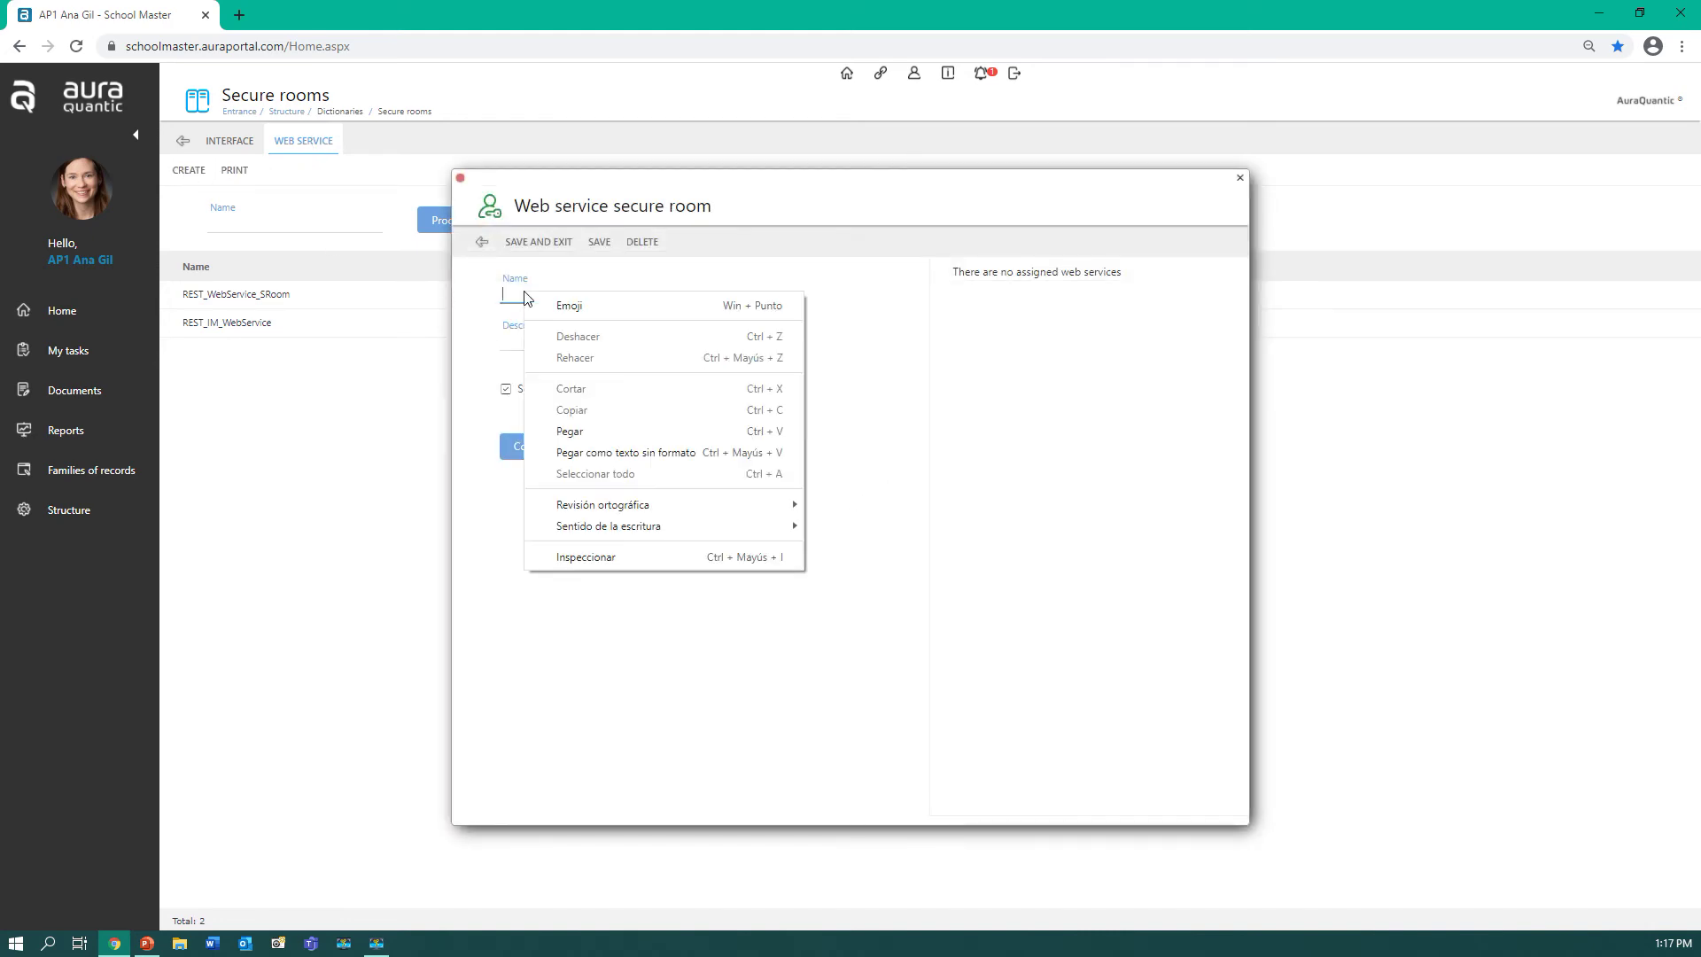
pyautogui.click(583, 429)
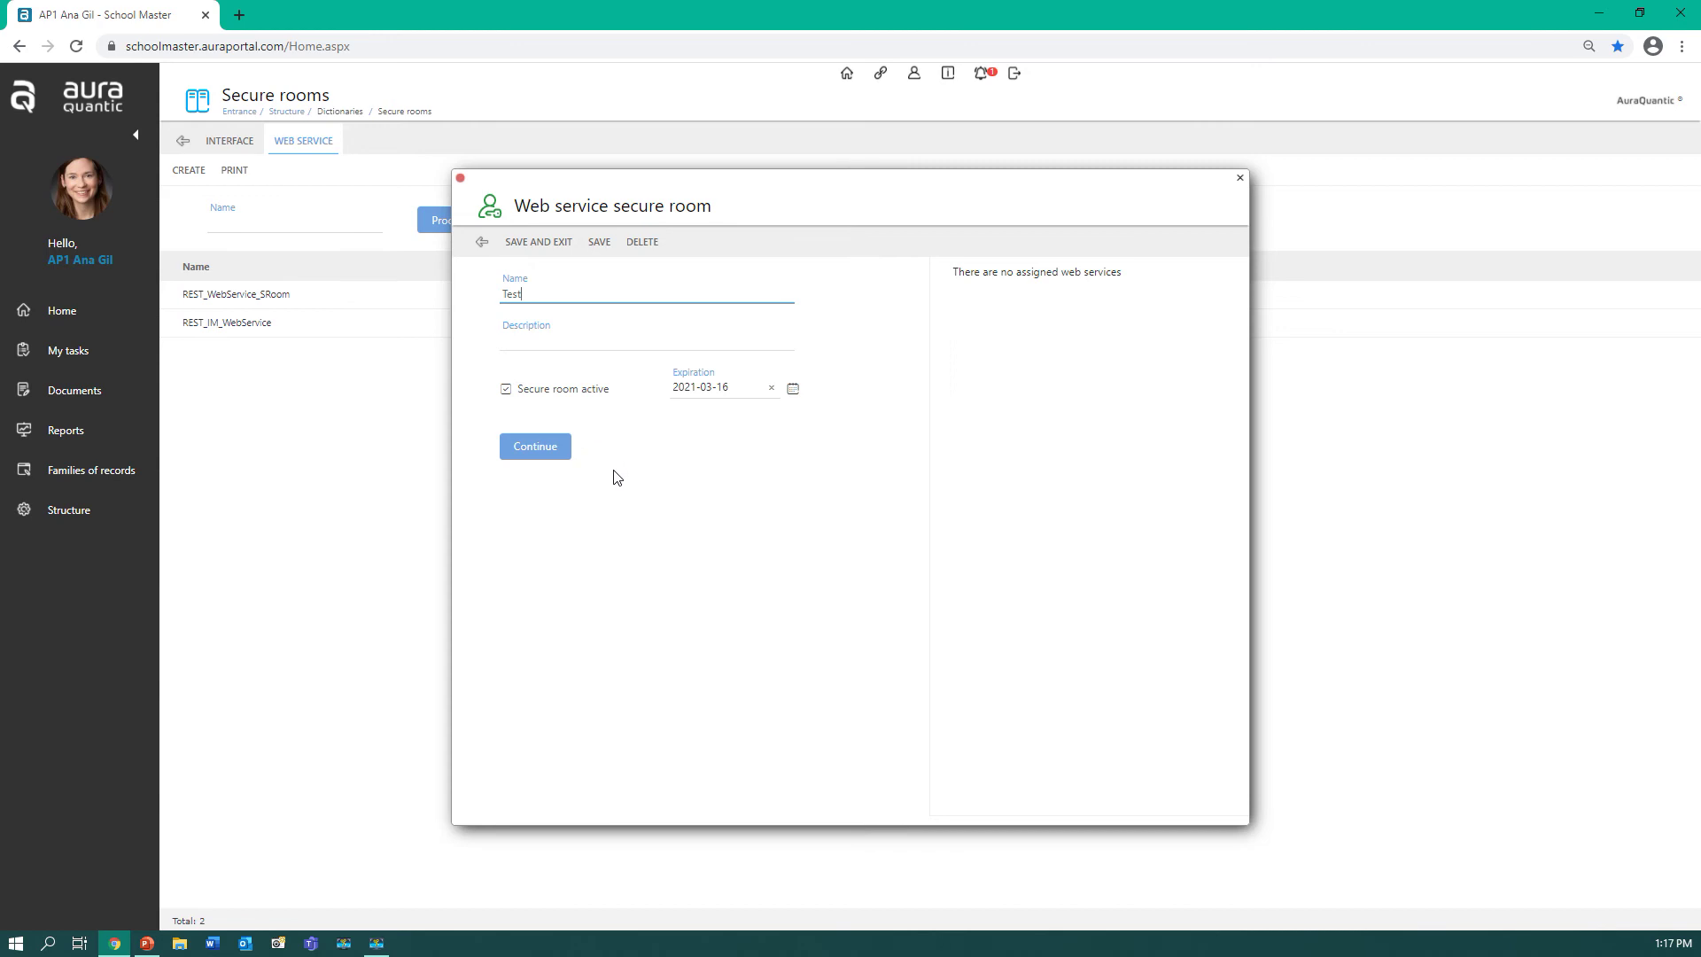
pyautogui.click(529, 455)
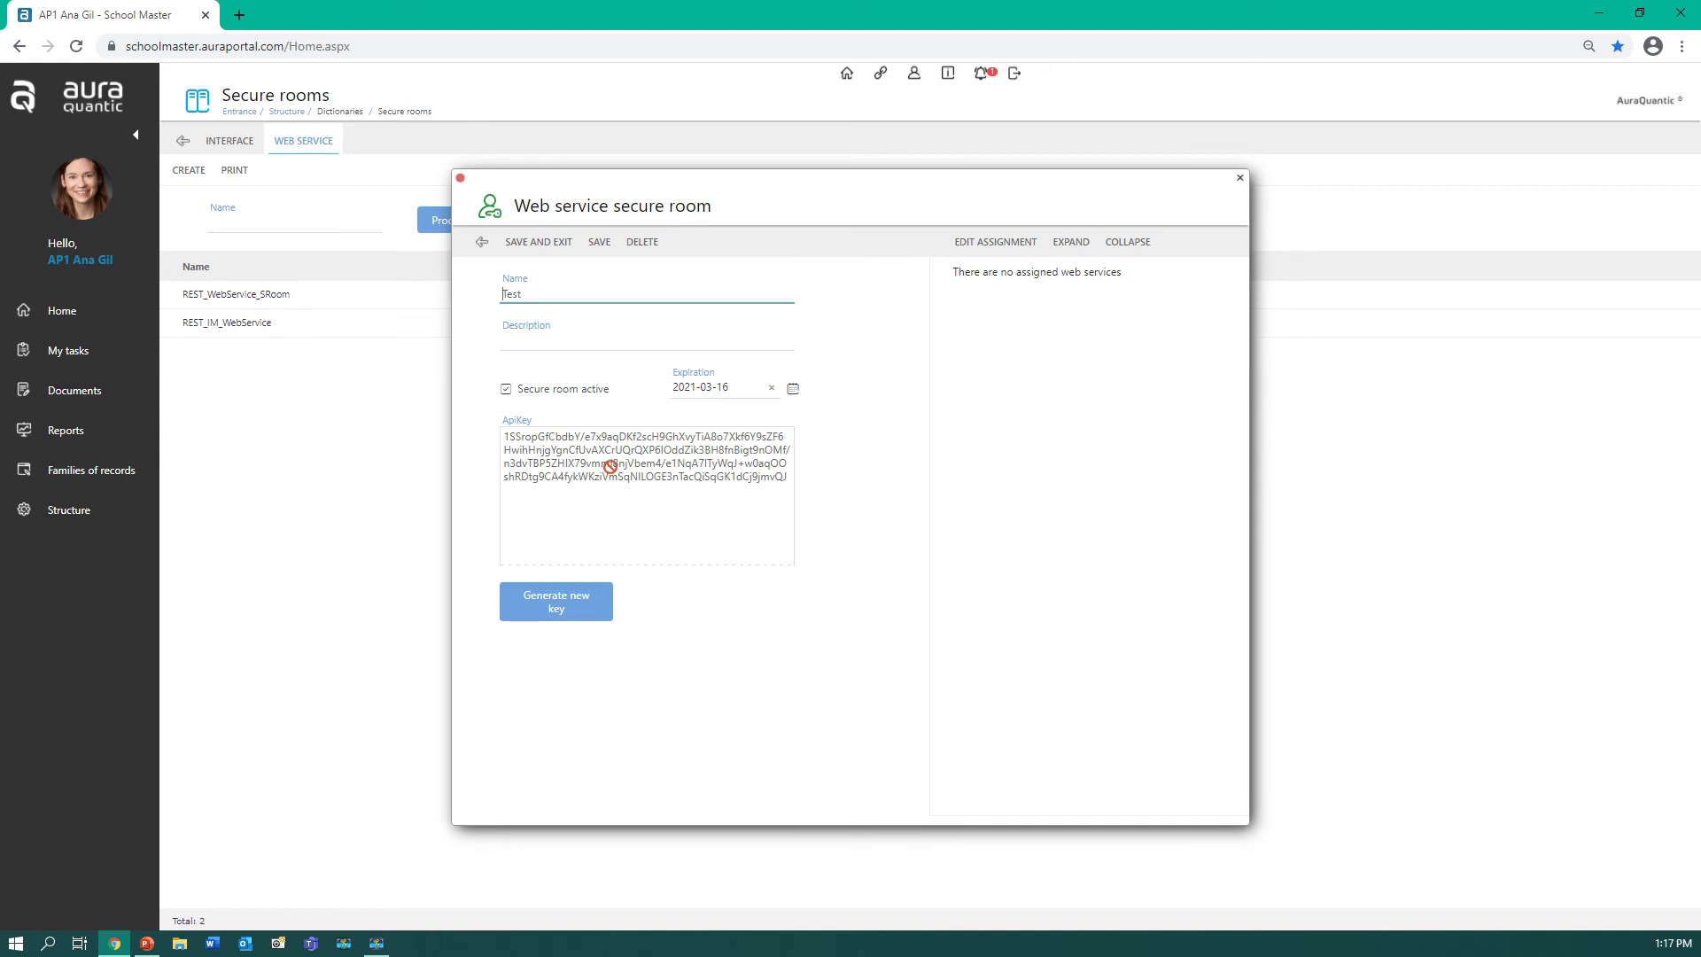
# Assign both _Test web services to the secure room, saving the assignment and the room
pyautogui.click(1002, 241)
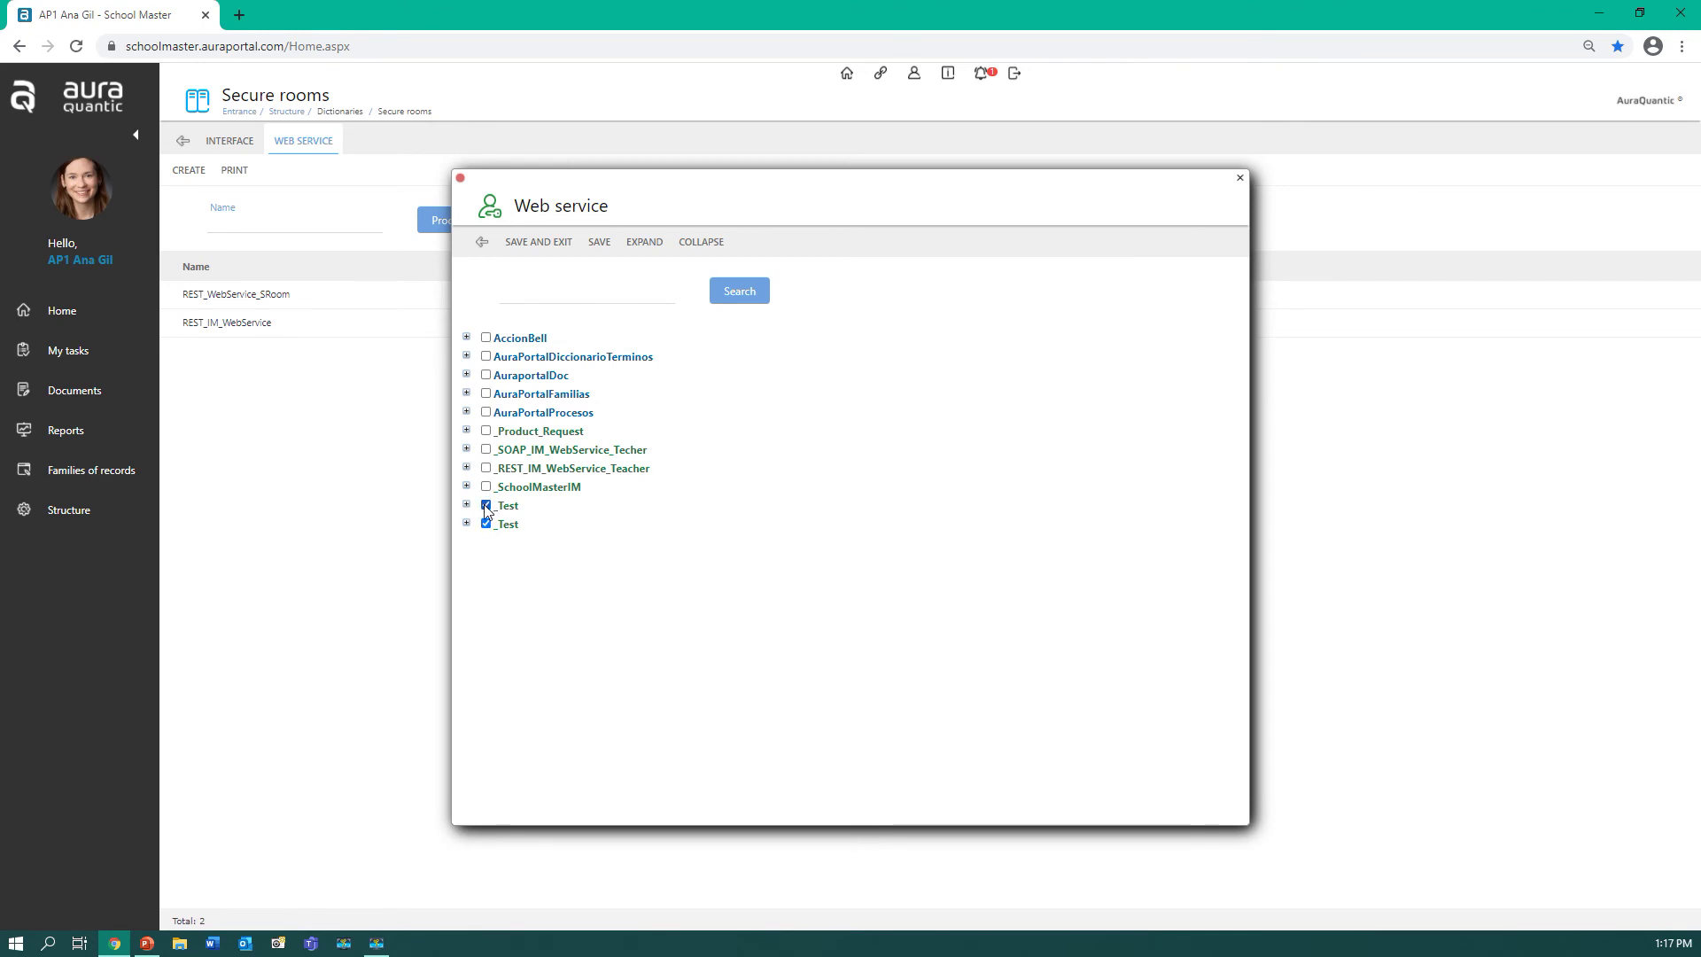
pyautogui.click(542, 246)
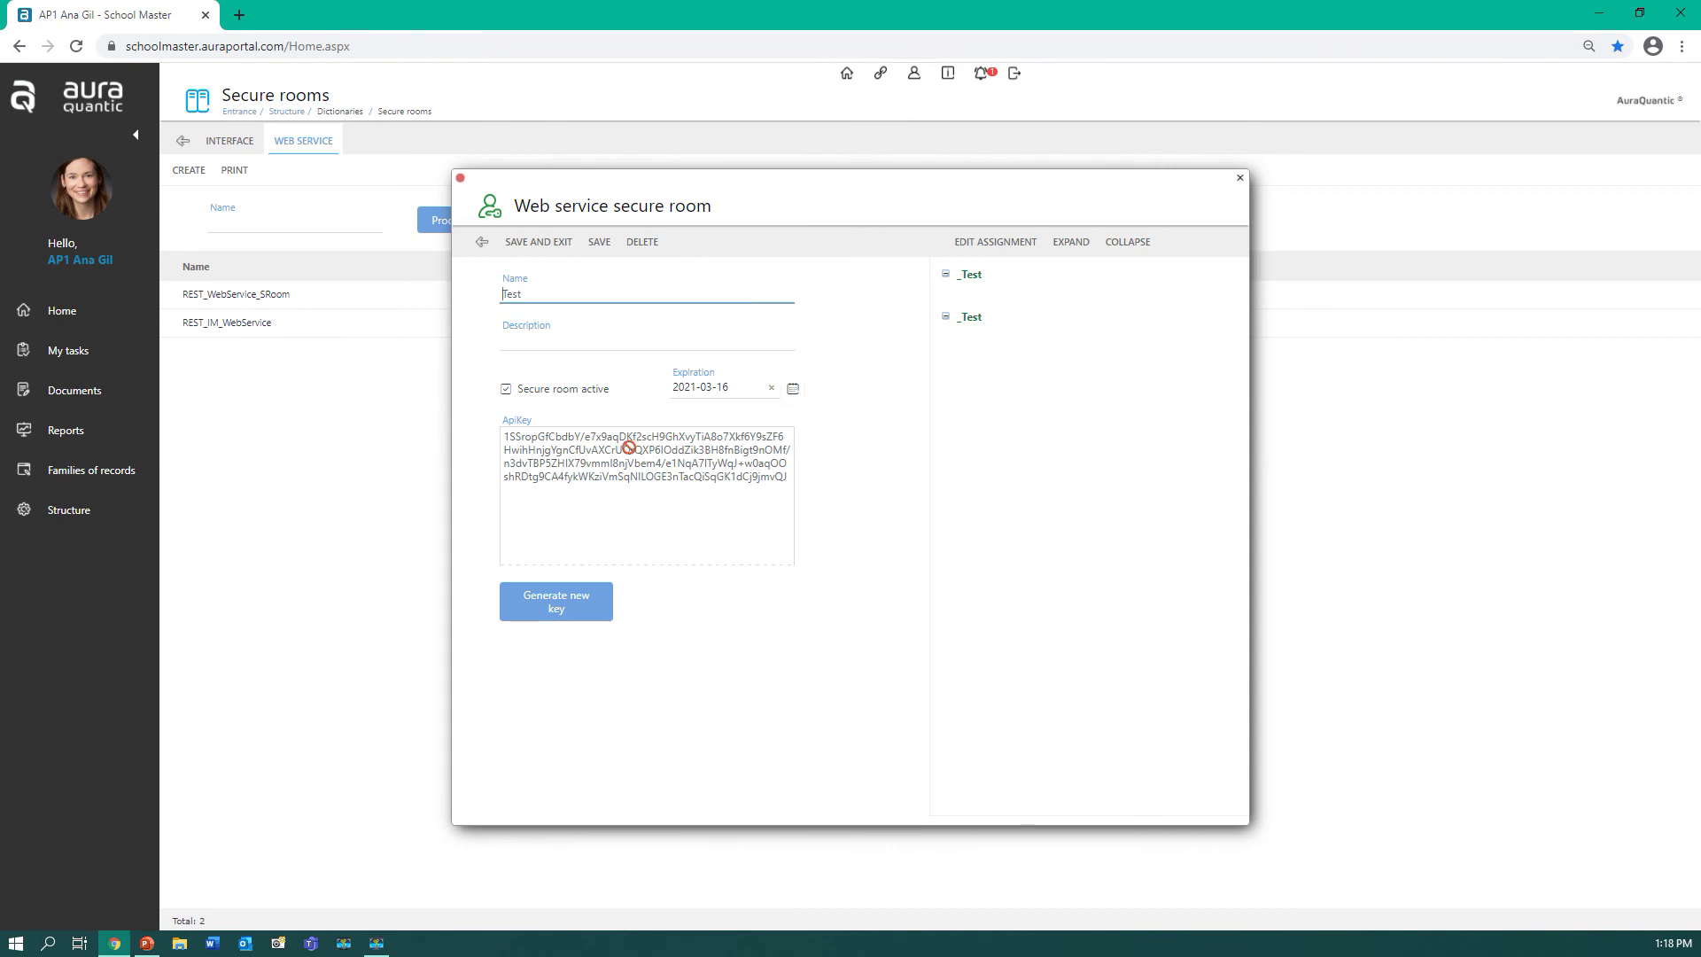
pyautogui.click(538, 242)
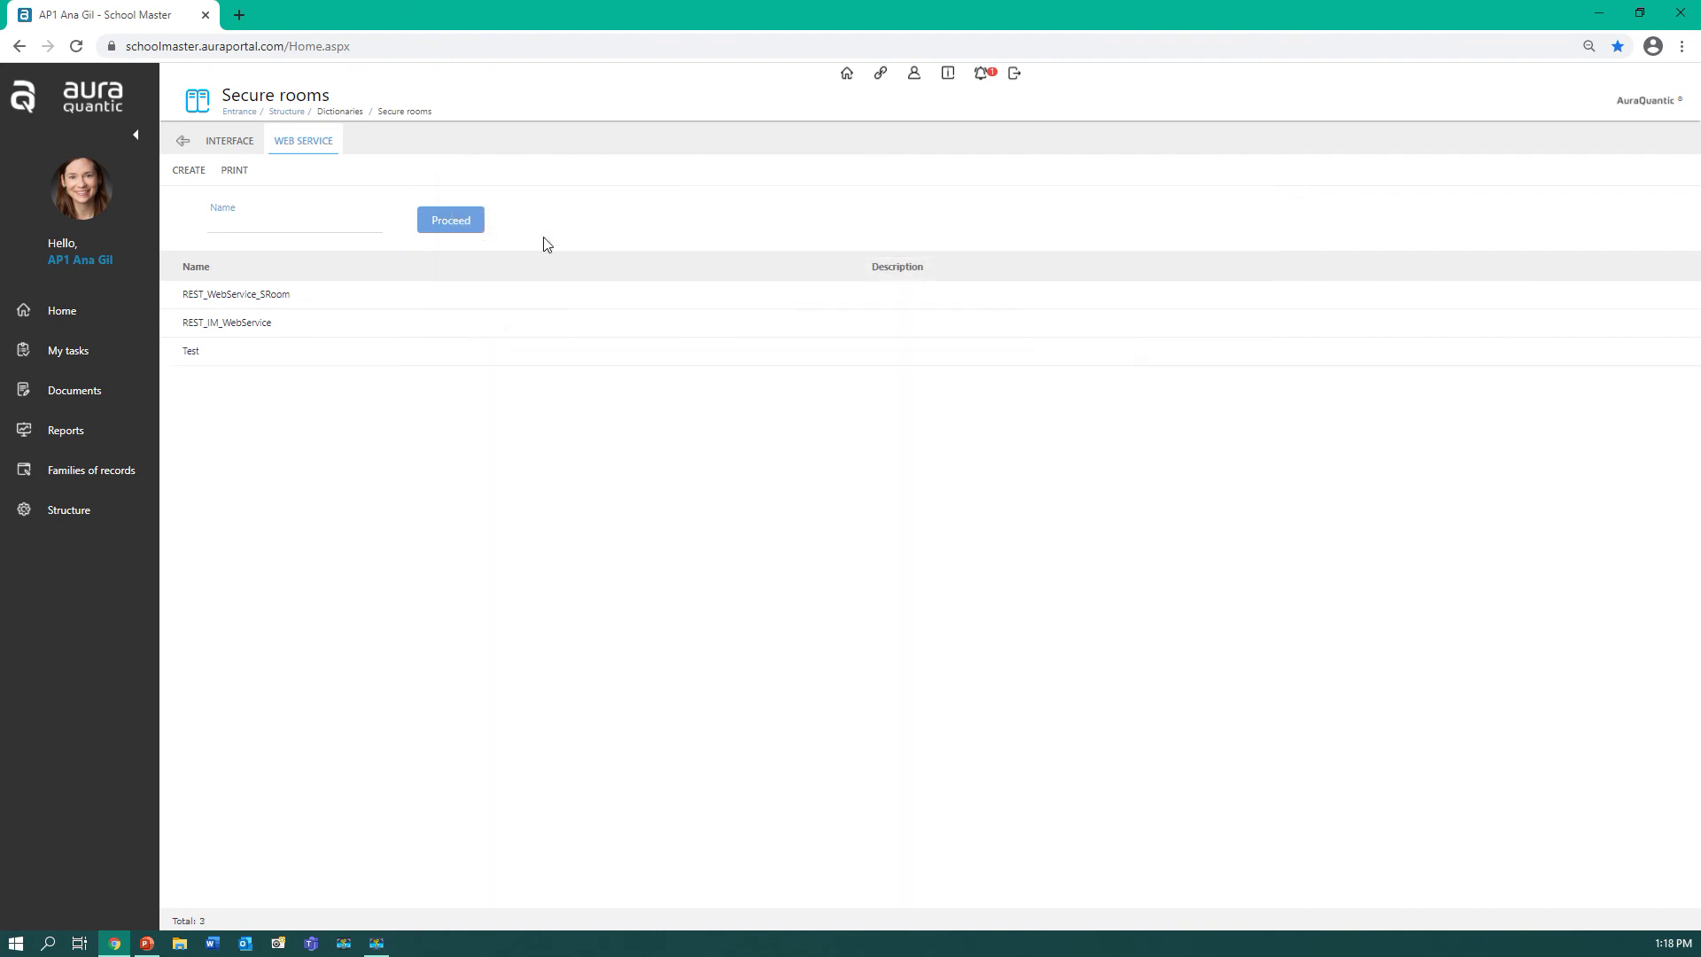
# Open the logged-in employee's record and display its information details, including the UserData value
pyautogui.click(88, 260)
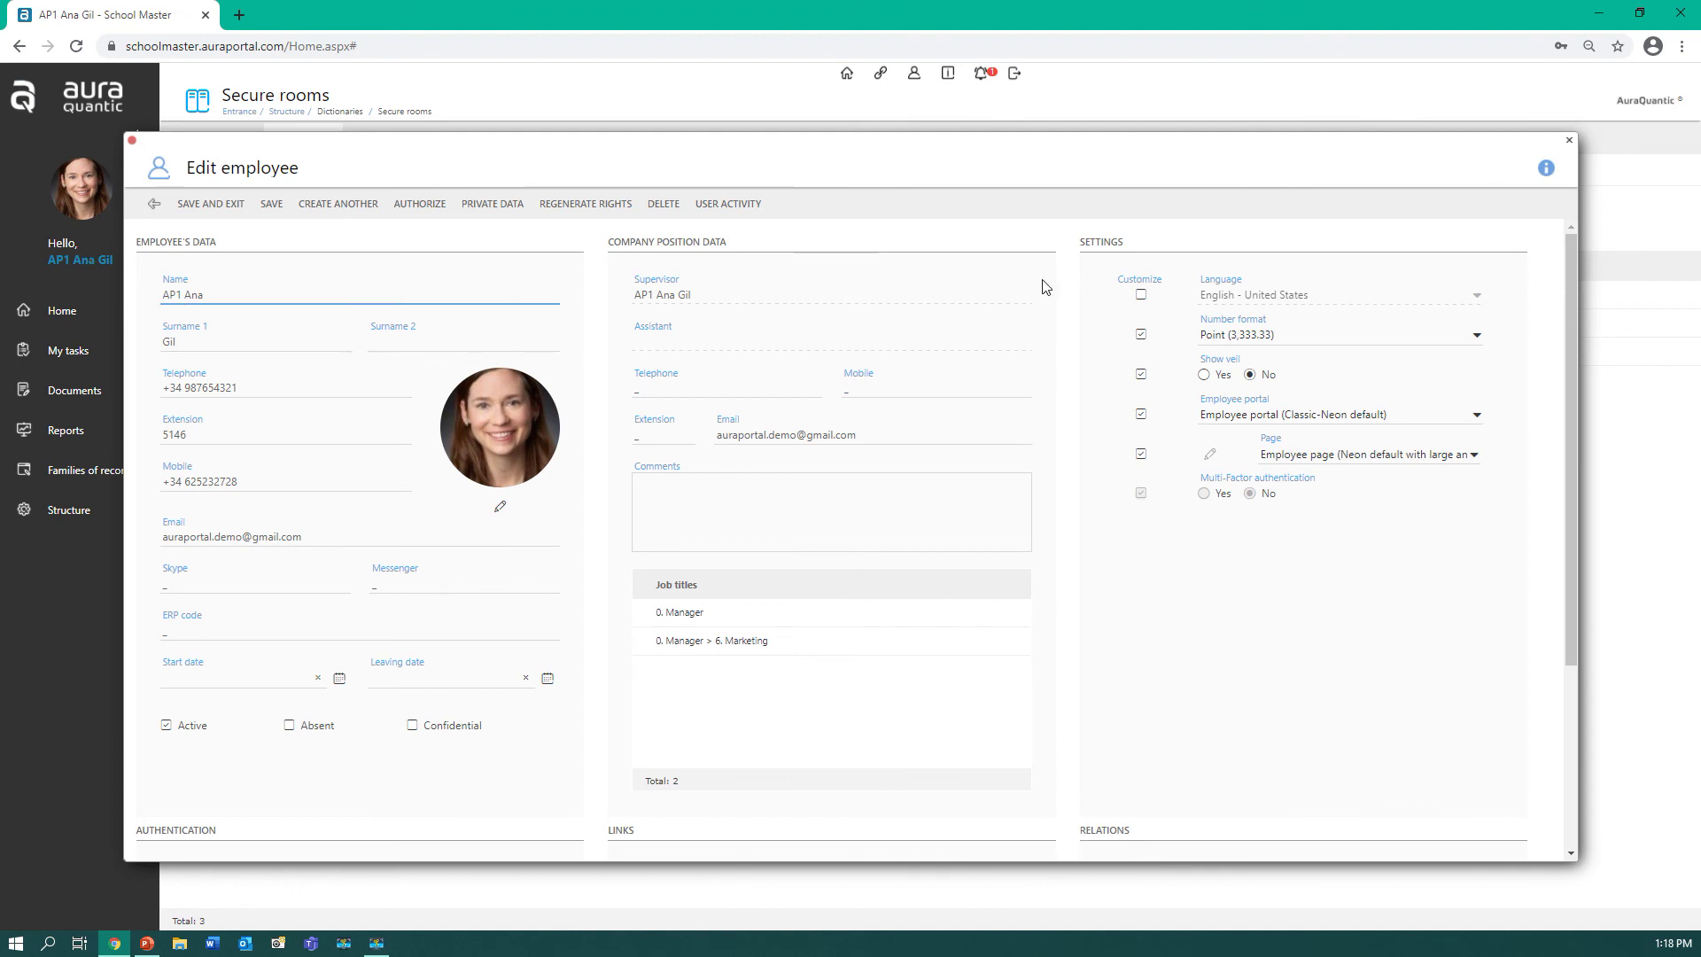
pyautogui.moveTo(1547, 171)
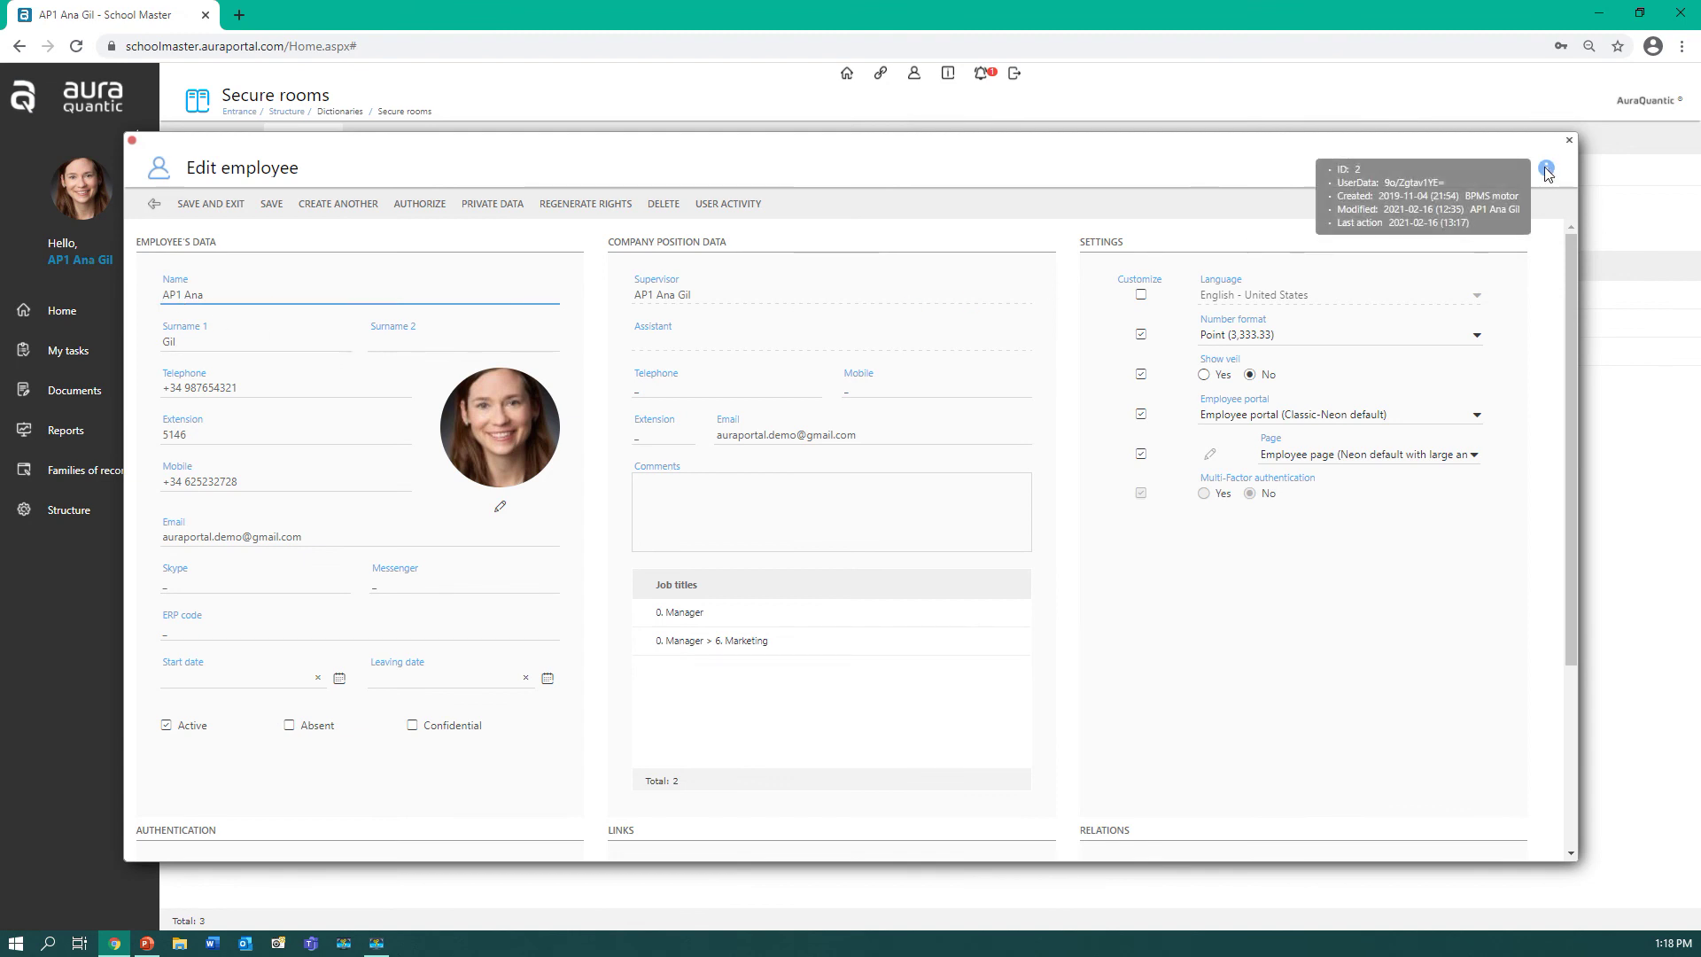